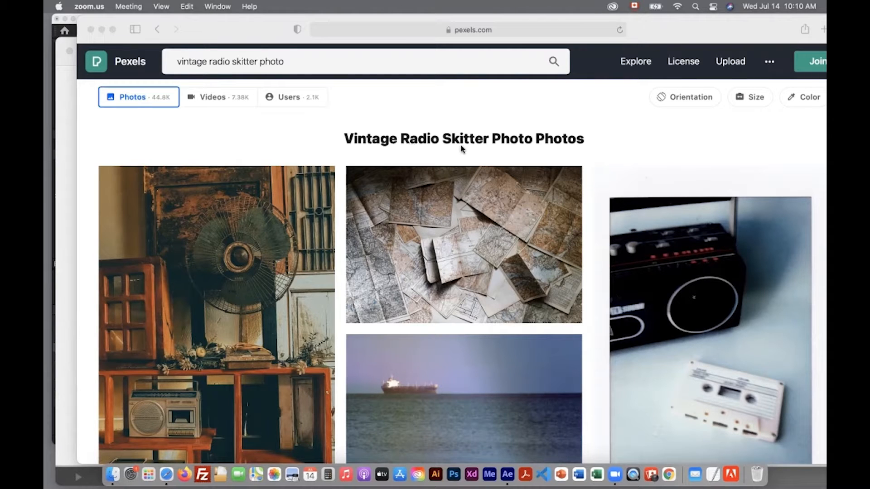
Bring up the Small Radio page on Free Music Archive and put its browser window away
{"action": "left_click", "coordinate": [61, 61]}
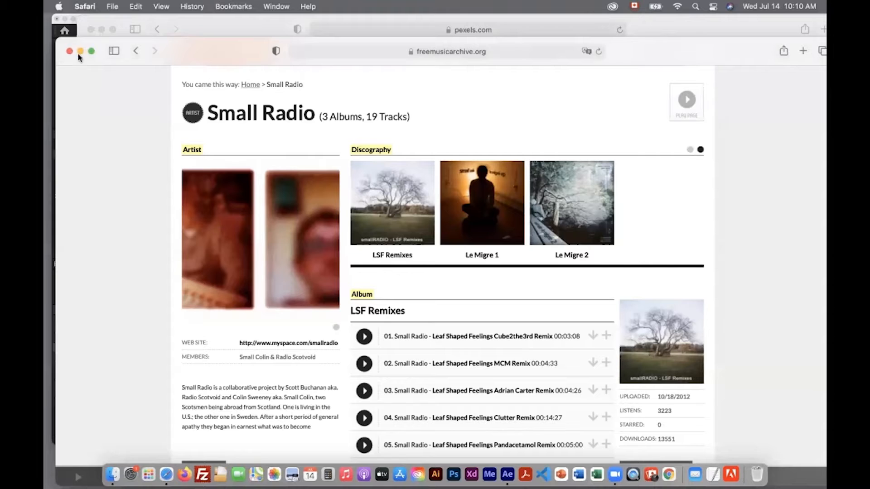
{"action": "double_click", "coordinate": [188, 56]}
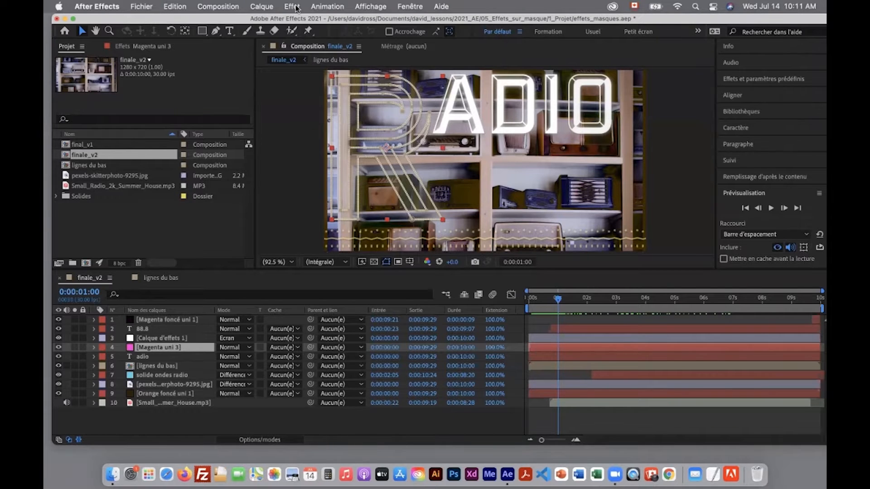
Look through the Générer effects and scrub the finale_v2 composition to 0:00:00:22
{"action": "left_click", "coordinate": [292, 6]}
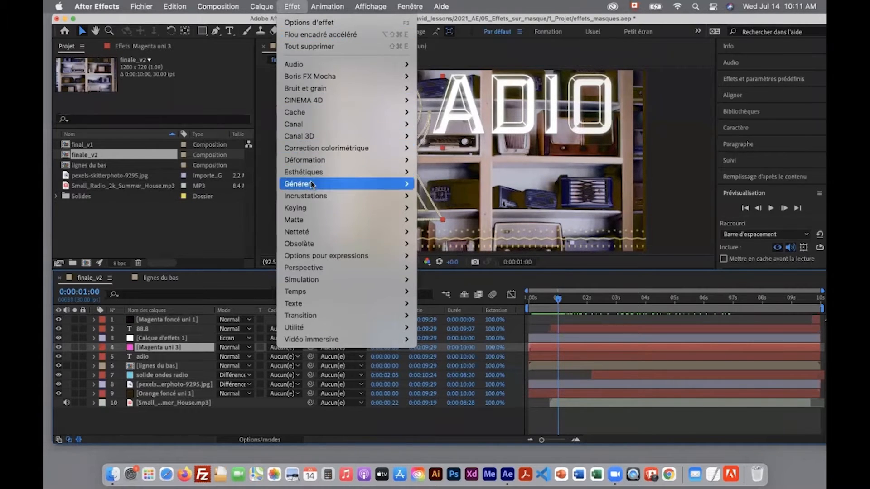
{"action": "mouse_move", "coordinate": [345, 184]}
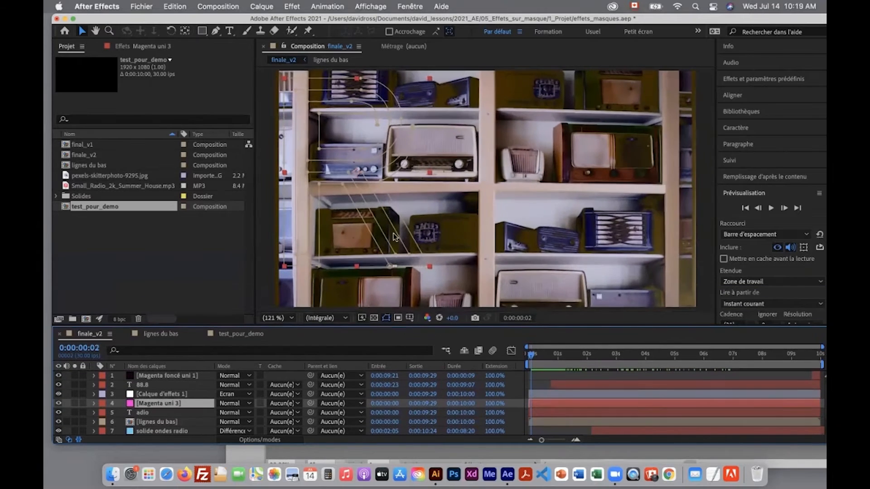
{"action": "left_click_drag", "start_coordinate": [530, 360], "coordinate": [550, 361]}
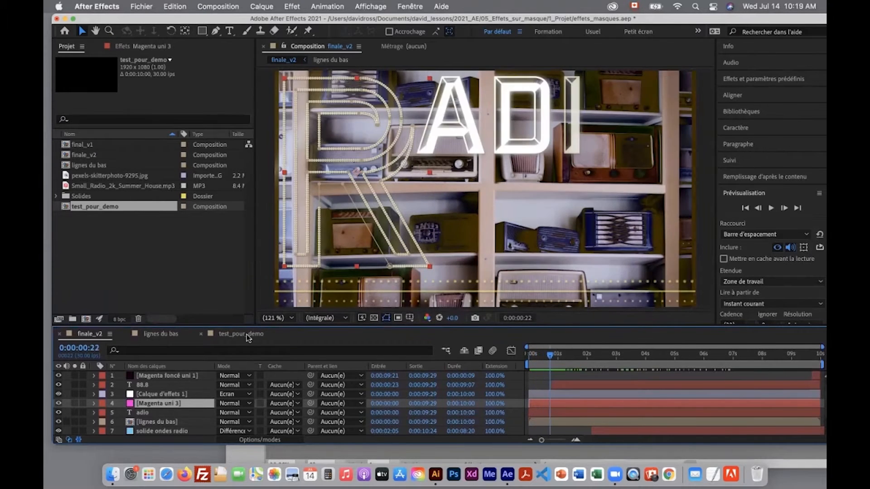
In the test_pour_demo composition, create a 1920 × 1080 px solid in yellow-green B1DC05
{"action": "left_click", "coordinate": [246, 338]}
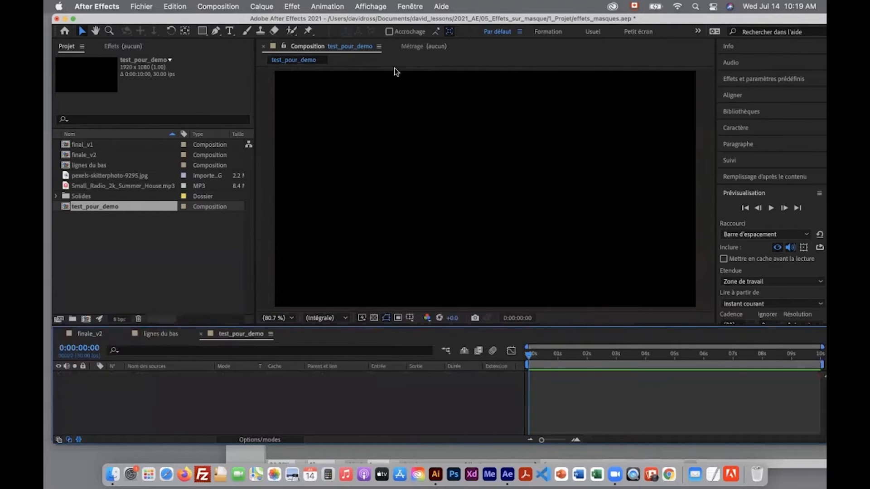
{"action": "left_click", "coordinate": [263, 8]}
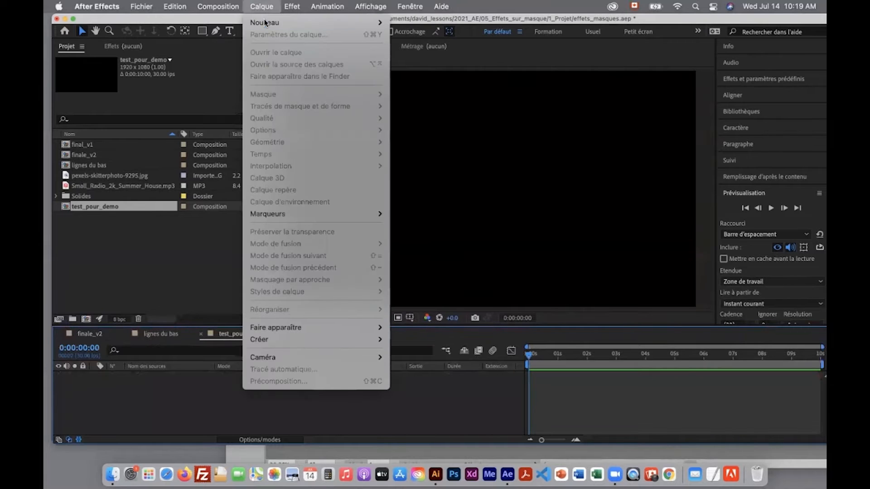
{"action": "mouse_move", "coordinate": [268, 23]}
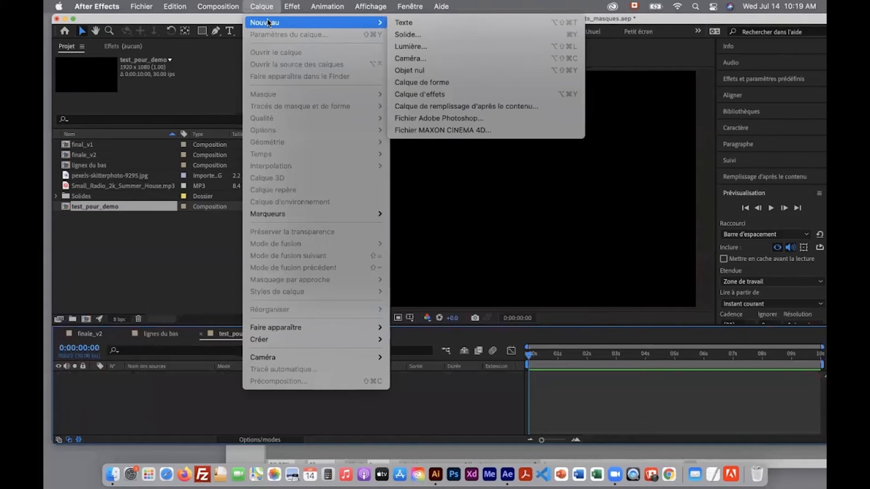
{"action": "left_click", "coordinate": [412, 36]}
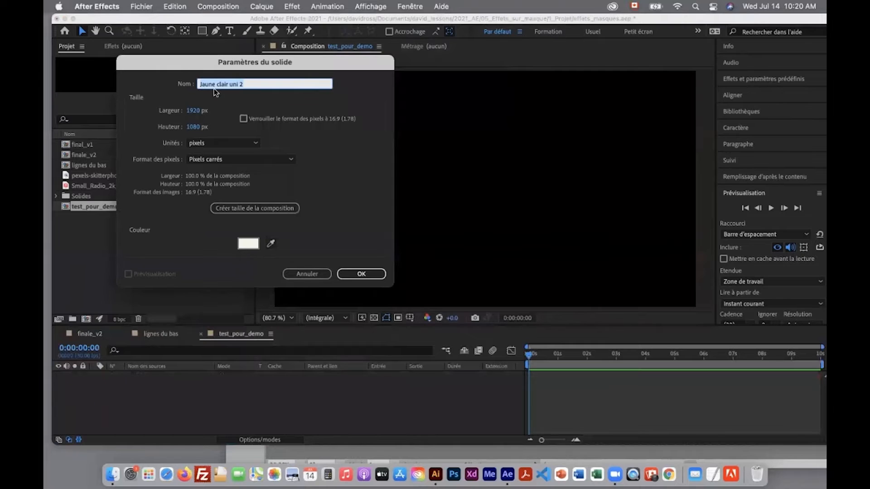
{"action": "left_click", "coordinate": [248, 243]}
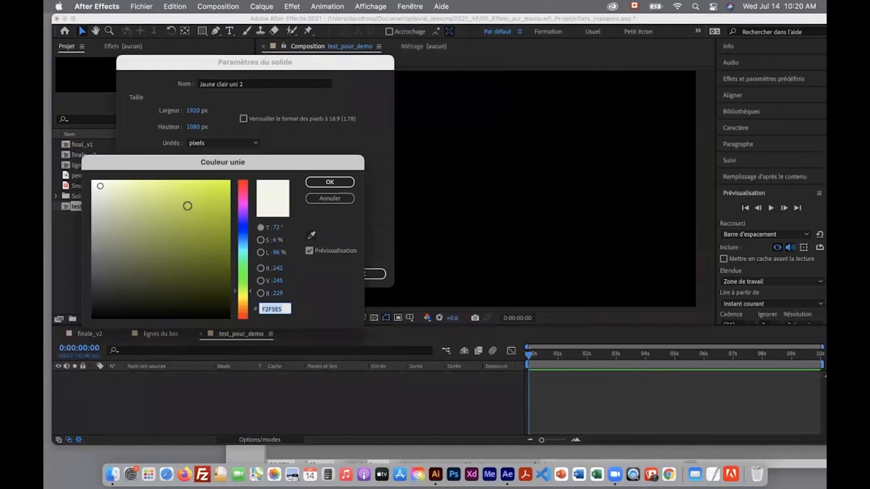
{"action": "left_click", "coordinate": [226, 200]}
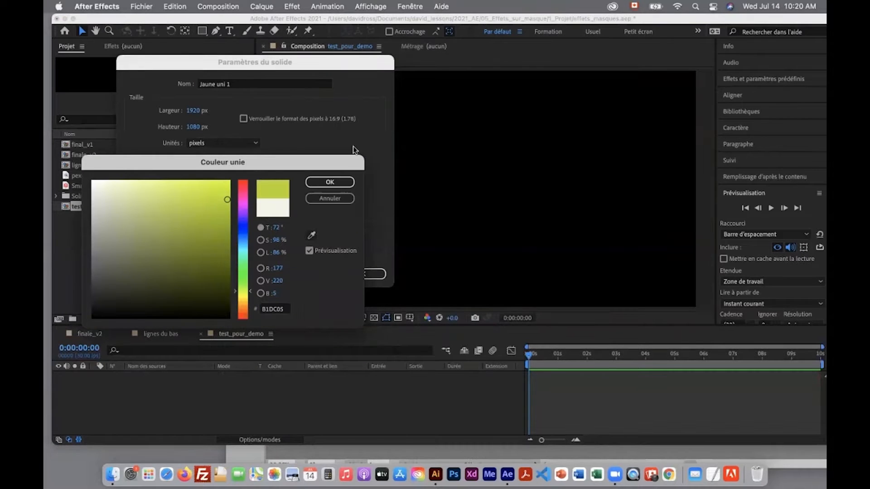
{"action": "left_click", "coordinate": [329, 181]}
{"action": "key", "text": "Return"}
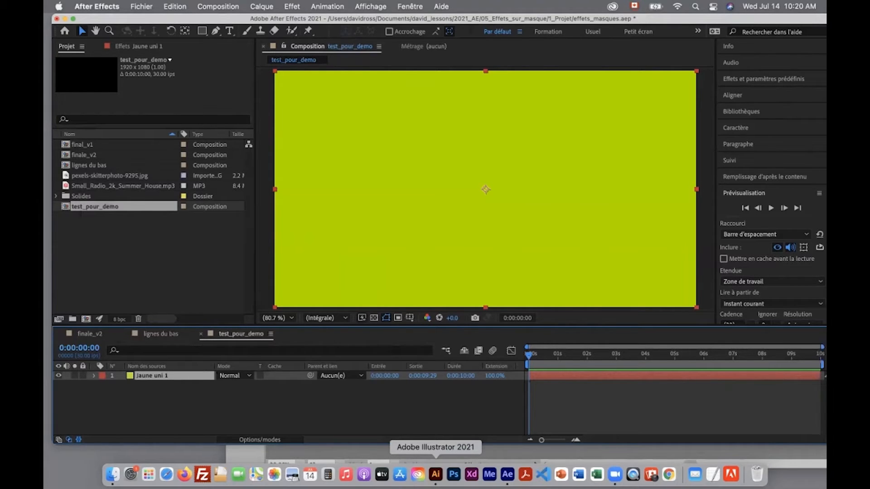
Switch to Illustrator and convert the letter R text to outlines with Vectoriser
{"action": "left_click", "coordinate": [435, 474]}
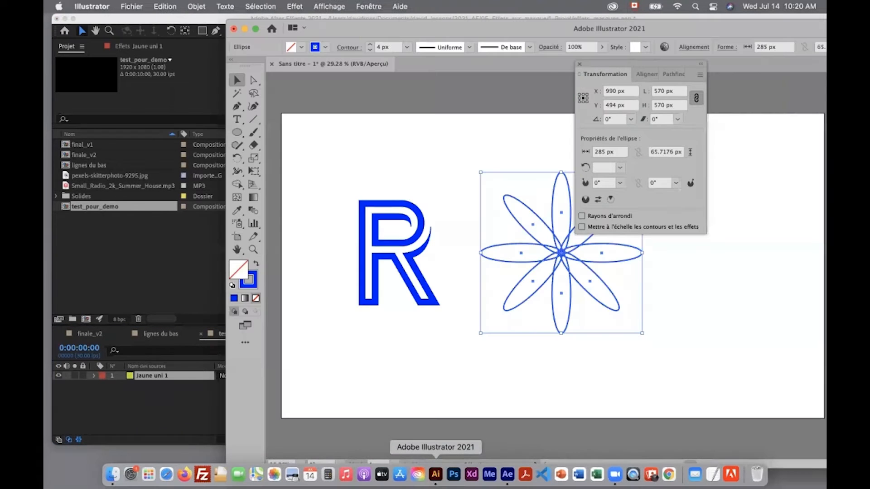
{"action": "left_click_drag", "start_coordinate": [243, 21], "coordinate": [128, 15]}
{"action": "left_click", "coordinate": [267, 154]}
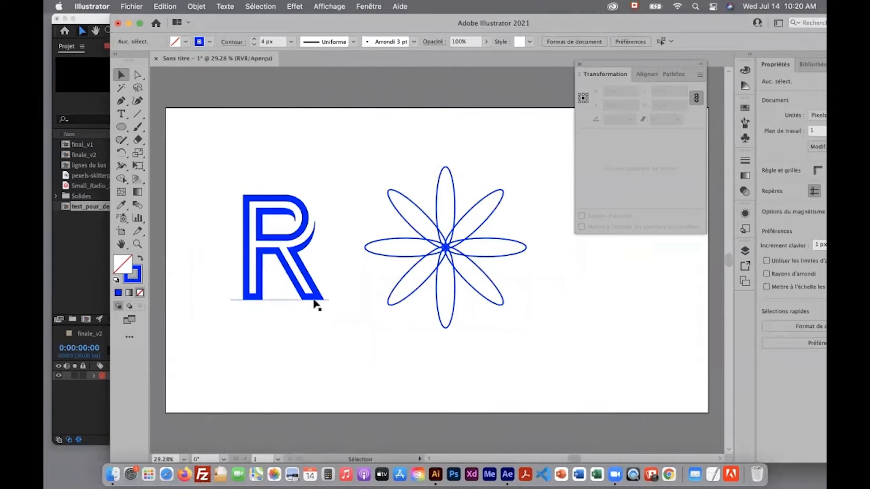
{"action": "left_click", "coordinate": [280, 252]}
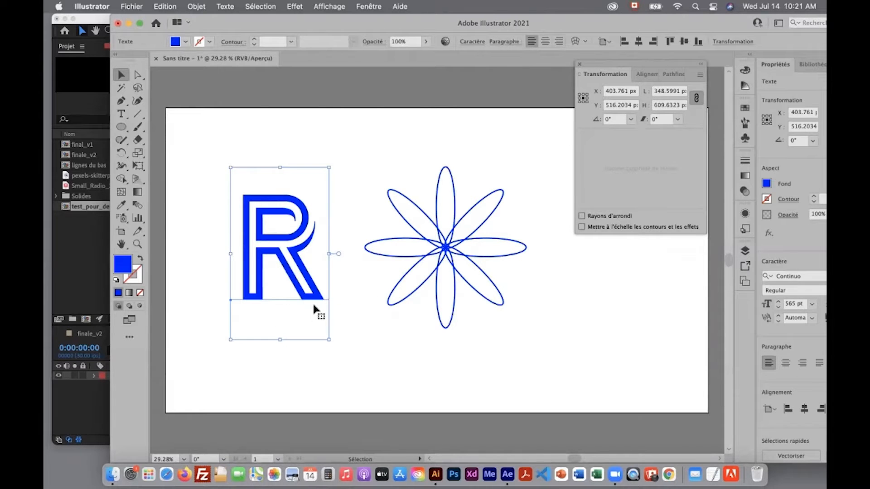
{"action": "left_click", "coordinate": [228, 8]}
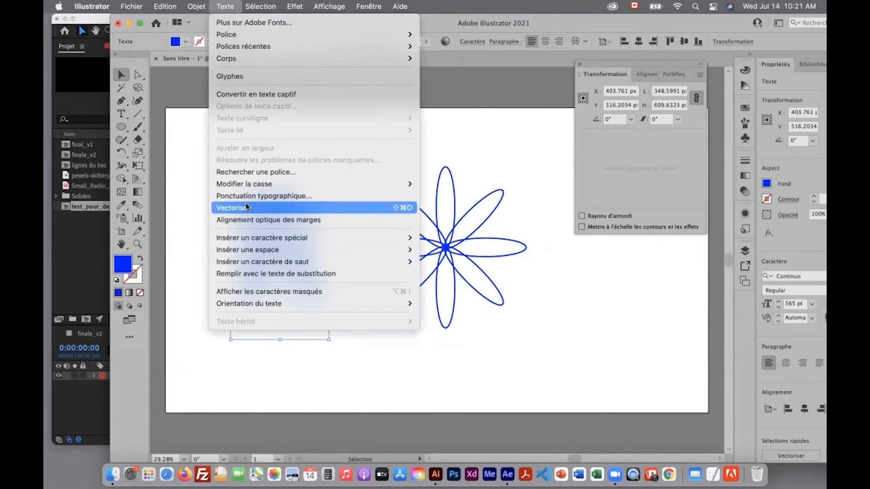
{"action": "left_click", "coordinate": [233, 208]}
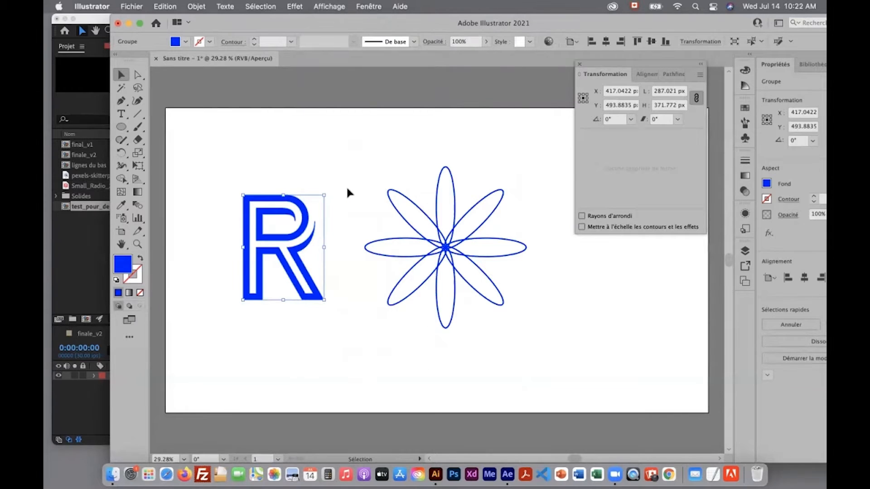
Copy the outlined R and switch back to After Effects
{"action": "left_click", "coordinate": [172, 9]}
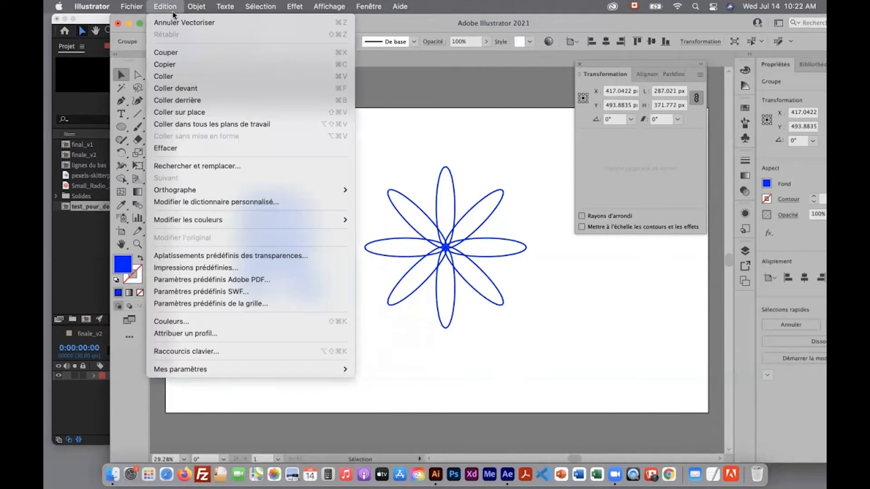
{"action": "left_click", "coordinate": [176, 64]}
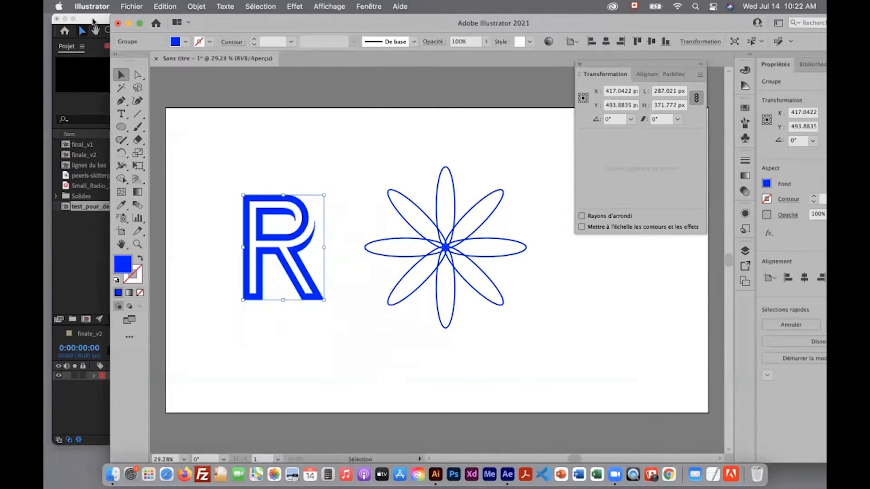
{"action": "left_click", "coordinate": [79, 25]}
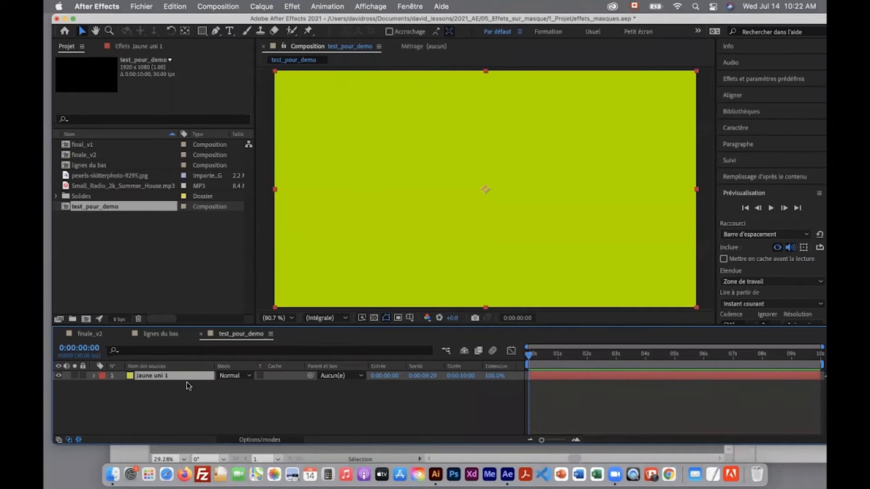
{"action": "left_click", "coordinate": [173, 397]}
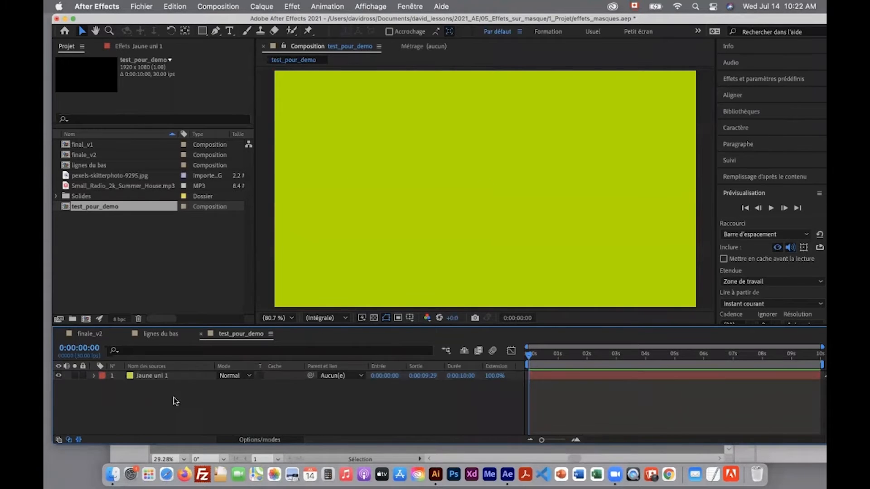
{"action": "left_click", "coordinate": [173, 377]}
{"action": "left_click", "coordinate": [174, 395]}
{"action": "left_click", "coordinate": [173, 375]}
{"action": "left_click", "coordinate": [173, 392]}
{"action": "left_click", "coordinate": [171, 376]}
{"action": "left_click", "coordinate": [174, 399]}
{"action": "left_click", "coordinate": [173, 377]}
{"action": "left_click", "coordinate": [176, 398]}
Paste the copied R outlines as a mask onto the Jaune uni 1 solid
{"action": "left_click", "coordinate": [173, 378]}
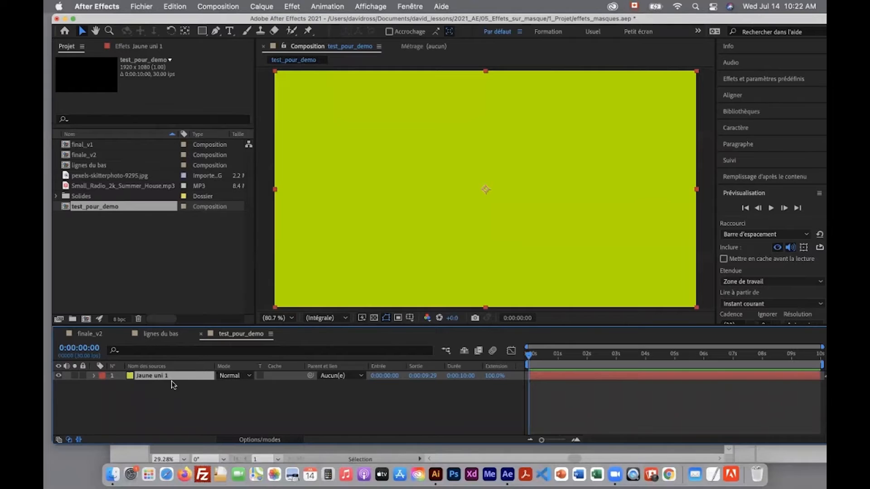
{"action": "left_click", "coordinate": [169, 5]}
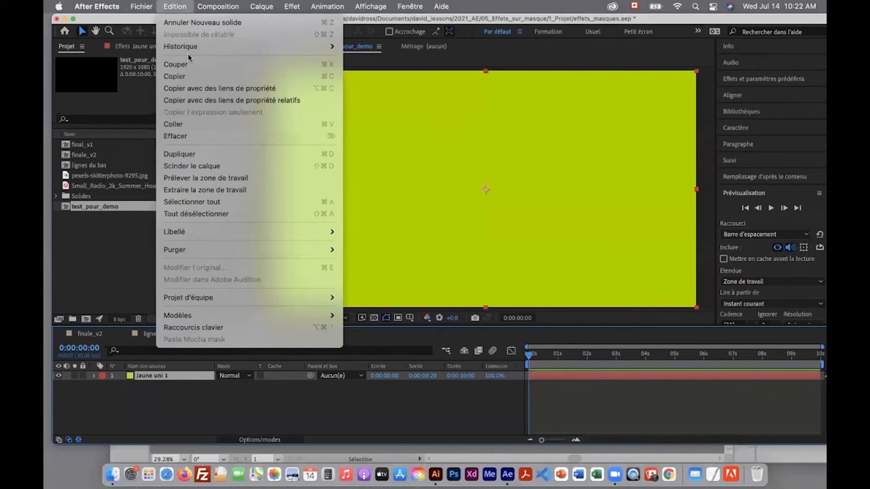
{"action": "left_click", "coordinate": [189, 123]}
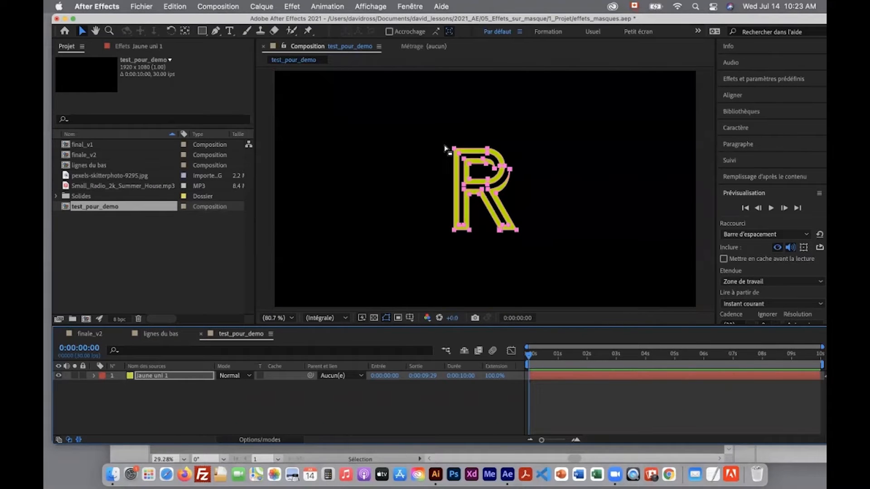
Enlarge the timeline area to inspect the pasted mask's properties, and move the masked R into the left part of the frame
{"action": "left_click_drag", "start_coordinate": [126, 325], "coordinate": [124, 287]}
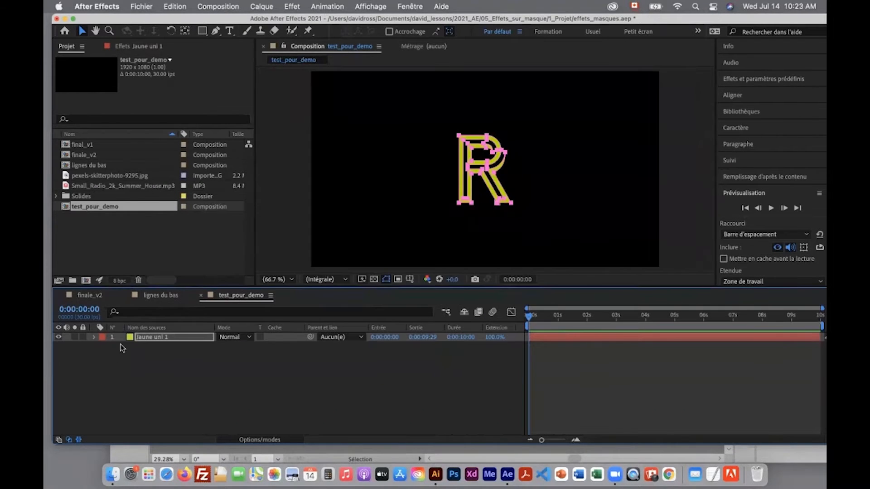
{"action": "left_click", "coordinate": [95, 337]}
{"action": "left_click", "coordinate": [104, 347]}
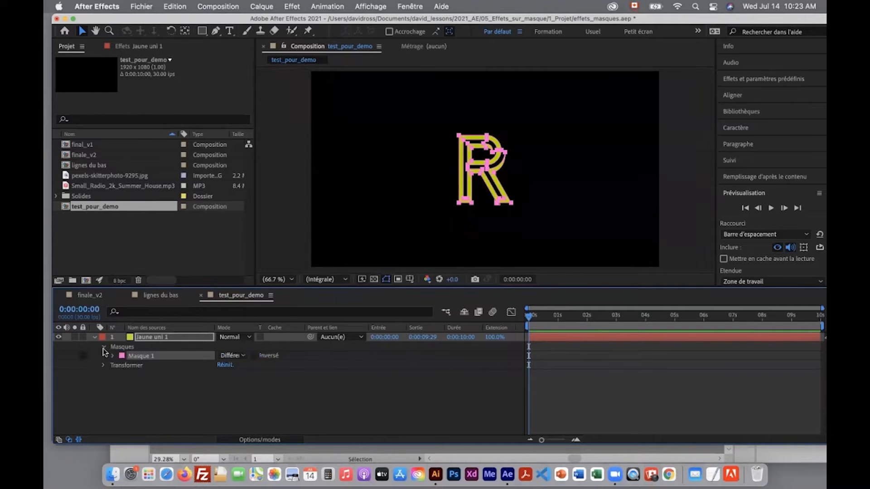
{"action": "left_click", "coordinate": [114, 356]}
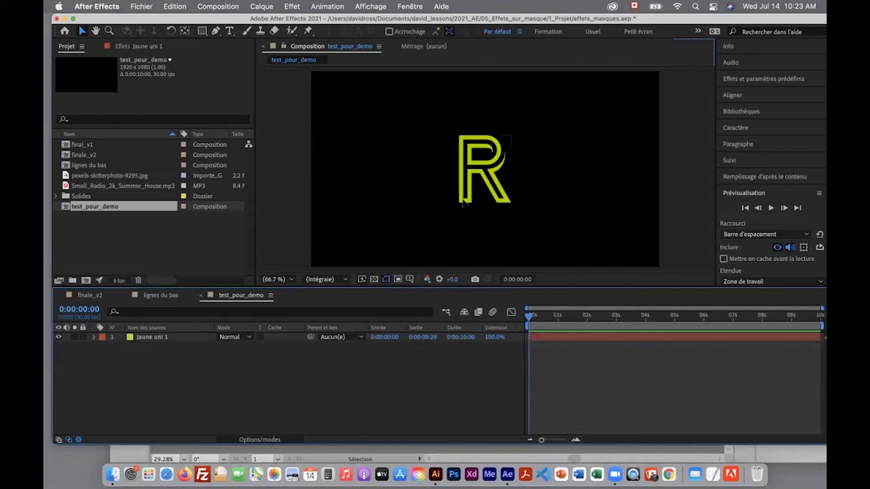
{"action": "left_click", "coordinate": [392, 202]}
{"action": "left_click_drag", "start_coordinate": [392, 203], "coordinate": [317, 203]}
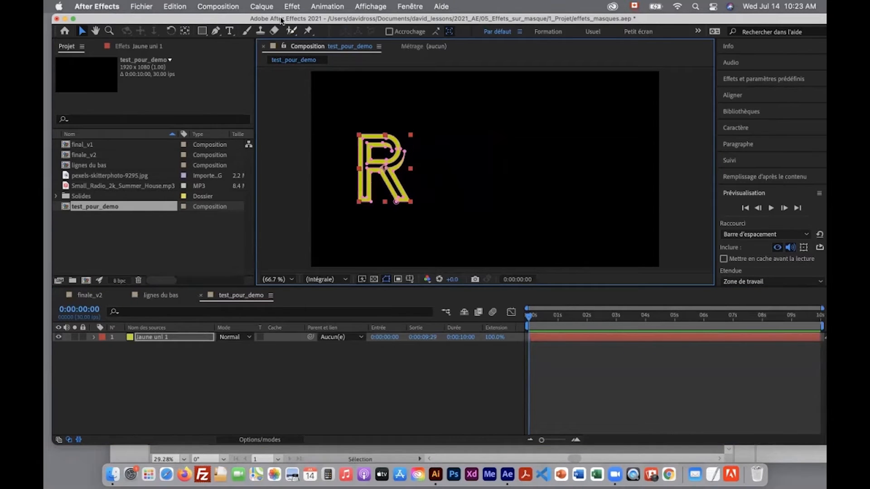
Create a second full-size solid in magenta above the yellow-green one
{"action": "left_click", "coordinate": [261, 7]}
{"action": "mouse_move", "coordinate": [271, 22]}
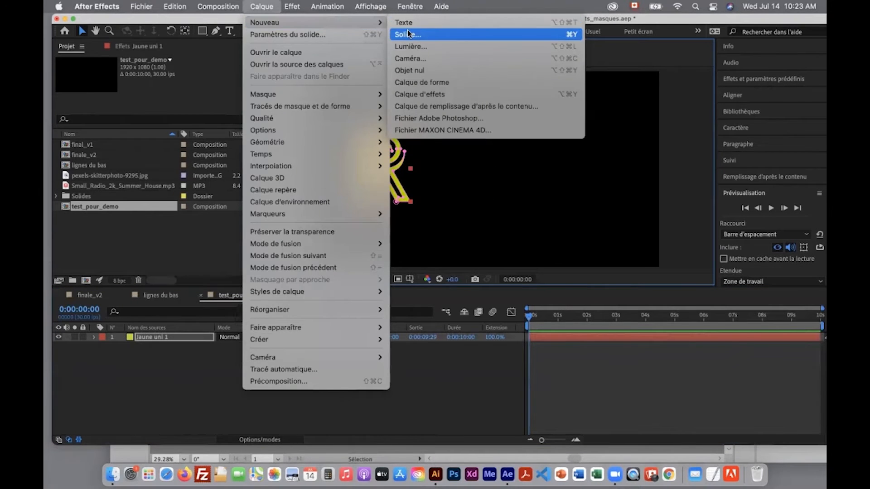
{"action": "left_click", "coordinate": [421, 34]}
{"action": "left_click", "coordinate": [251, 245]}
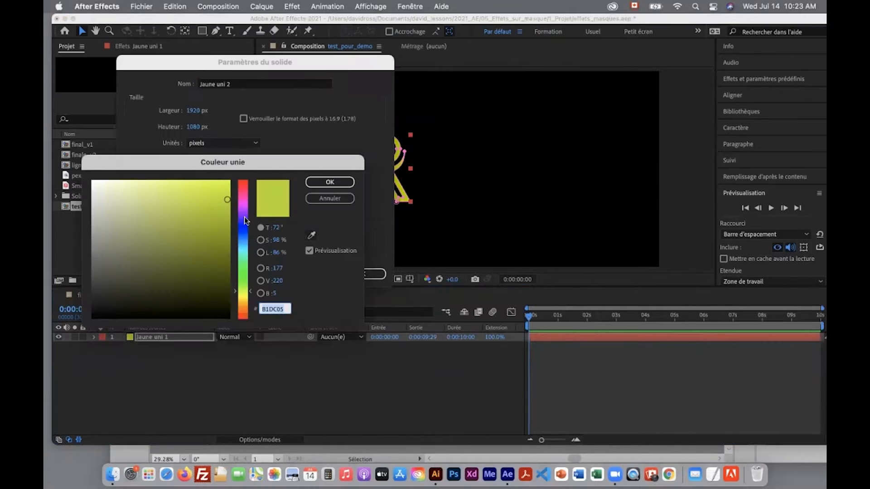
{"action": "left_click", "coordinate": [244, 208]}
{"action": "left_click", "coordinate": [330, 181]}
{"action": "left_click", "coordinate": [369, 274]}
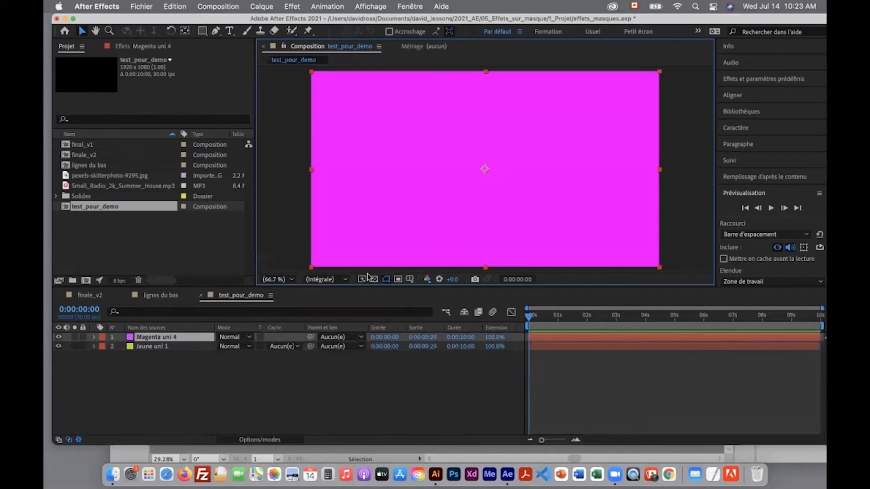
Copy the flower of eight ellipses from Illustrator and paste it as masks onto the Magenta uni 4 solid in After Effects
{"action": "left_click", "coordinate": [435, 475]}
{"action": "left_click_drag", "start_coordinate": [363, 151], "coordinate": [530, 340]}
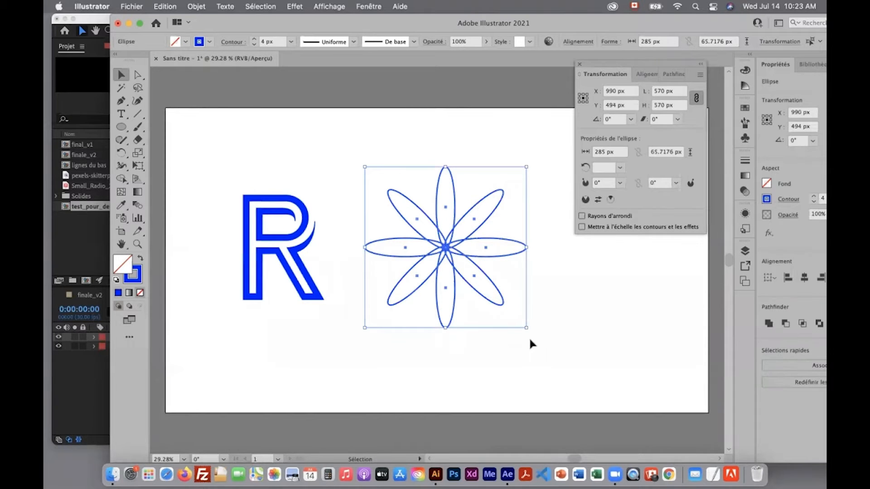
{"action": "left_click", "coordinate": [563, 334]}
{"action": "left_click_drag", "start_coordinate": [335, 142], "coordinate": [532, 341]}
{"action": "left_click", "coordinate": [108, 29]}
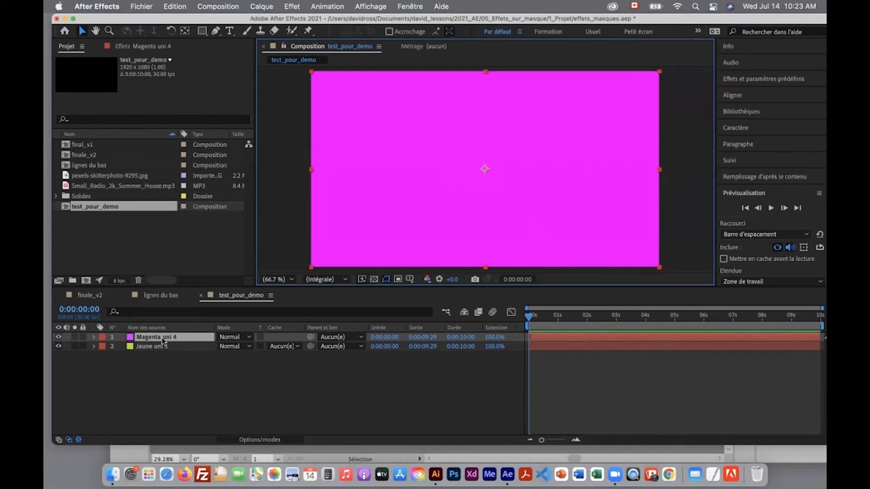
{"action": "key", "text": "super+v"}
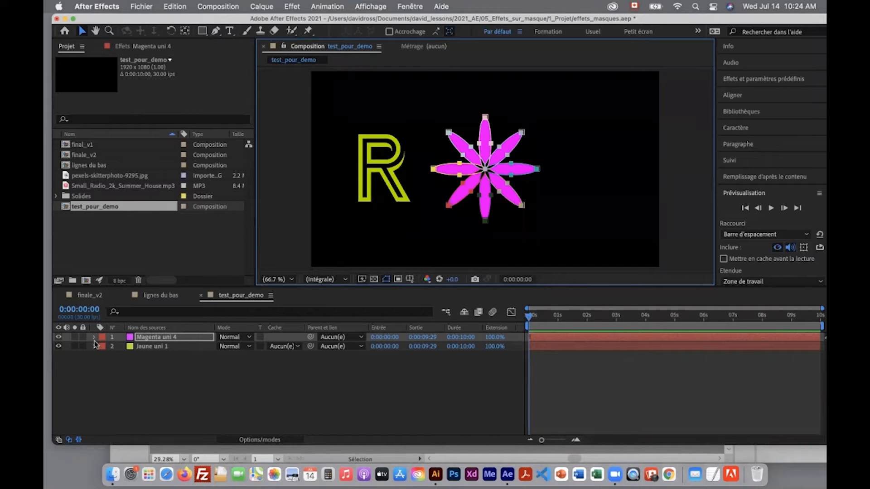
Hide the Jaune uni 1 layer containing the R
{"action": "left_click", "coordinate": [58, 346]}
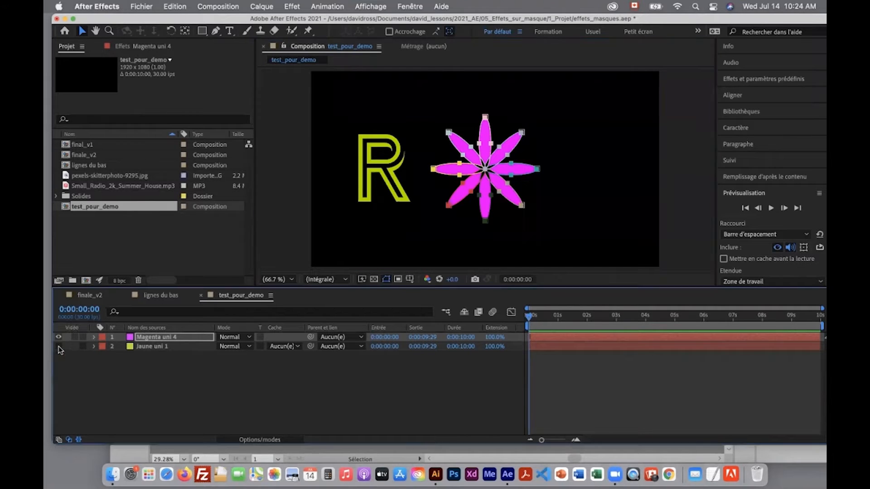
Examine the list of masks pasted onto the Magenta uni 4 layer
{"action": "left_click", "coordinate": [92, 337]}
{"action": "left_click", "coordinate": [104, 347]}
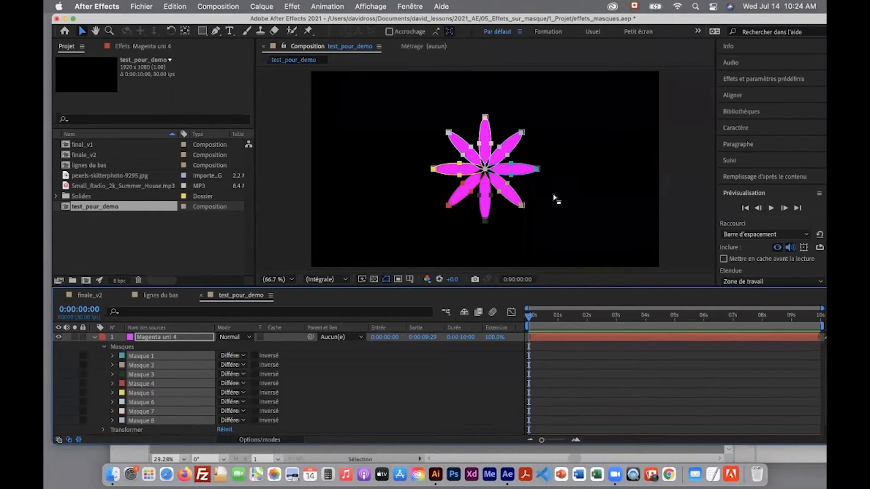
{"action": "left_click", "coordinate": [103, 347]}
{"action": "left_click", "coordinate": [95, 337]}
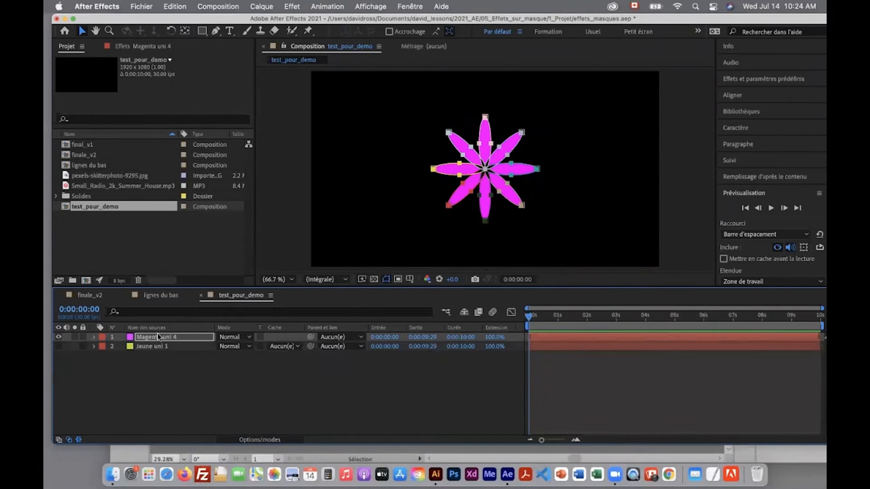
Show the Jaune uni 1 layer instead of Magenta uni 4, and apply the Trait effect to Jaune uni 1
{"action": "left_click", "coordinate": [59, 337]}
{"action": "left_click", "coordinate": [58, 346]}
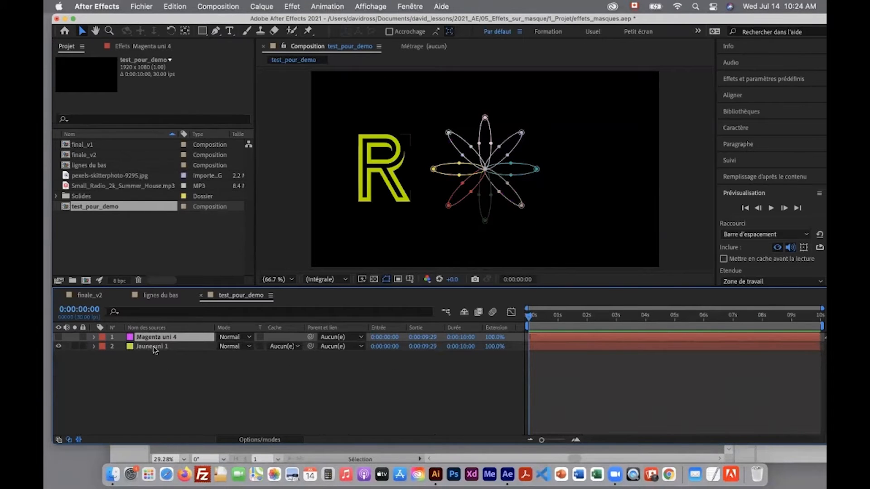
{"action": "left_click", "coordinate": [154, 346]}
{"action": "left_click", "coordinate": [200, 369]}
{"action": "left_click", "coordinate": [173, 346]}
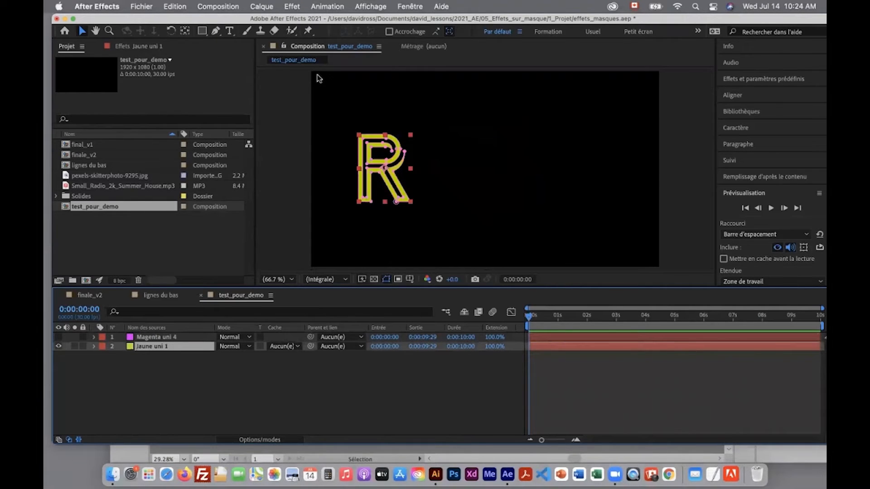
{"action": "left_click", "coordinate": [292, 6]}
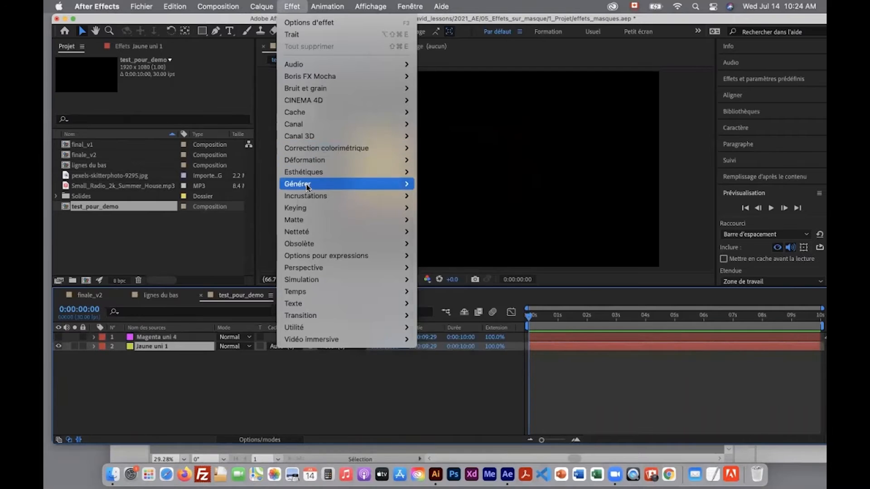
{"action": "mouse_move", "coordinate": [311, 183]}
{"action": "left_click", "coordinate": [431, 441]}
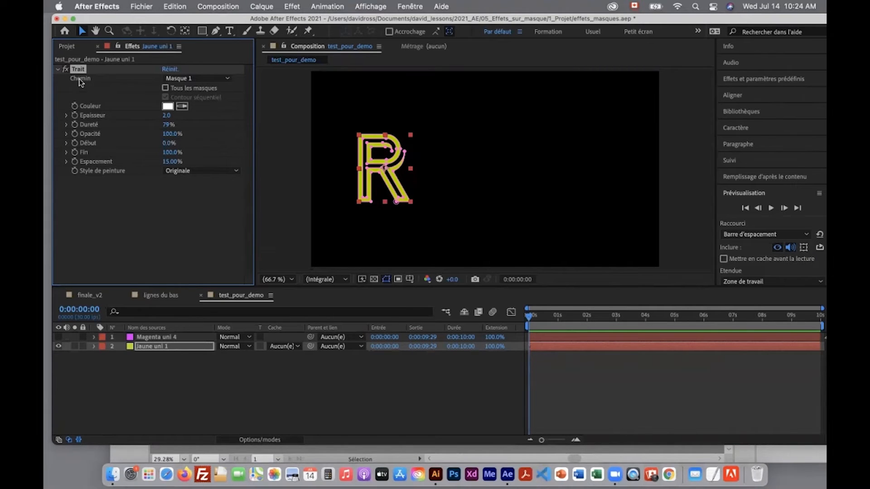
Use Masque 1 as the Trait effect's path on the R, with Dureté at 77% and Espacement at 13%
{"action": "left_click", "coordinate": [206, 81]}
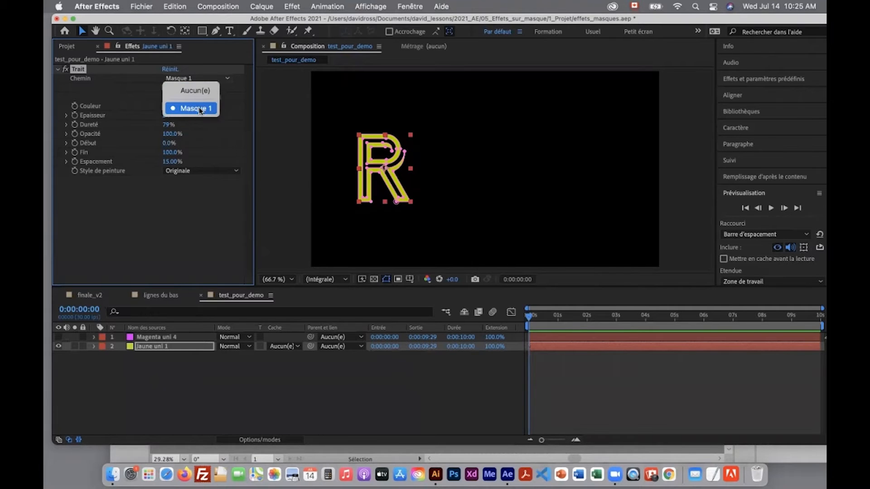
{"action": "left_click", "coordinate": [216, 108]}
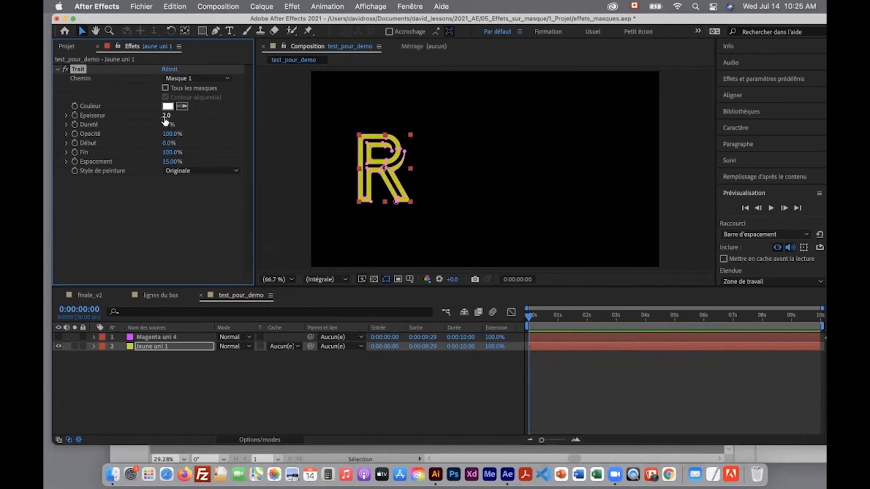
{"action": "left_click", "coordinate": [109, 31]}
{"action": "left_click", "coordinate": [342, 120]}
{"action": "left_click", "coordinate": [398, 111]}
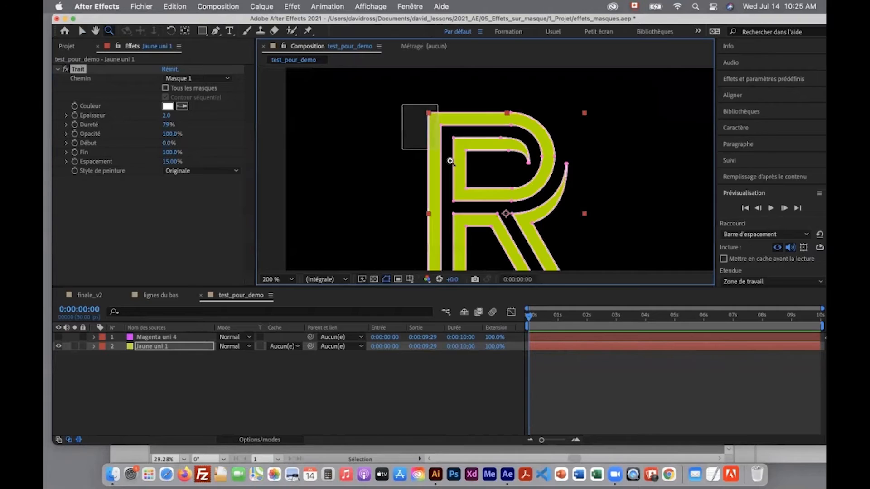
{"action": "left_click", "coordinate": [469, 107]}
{"action": "left_click", "coordinate": [489, 112]}
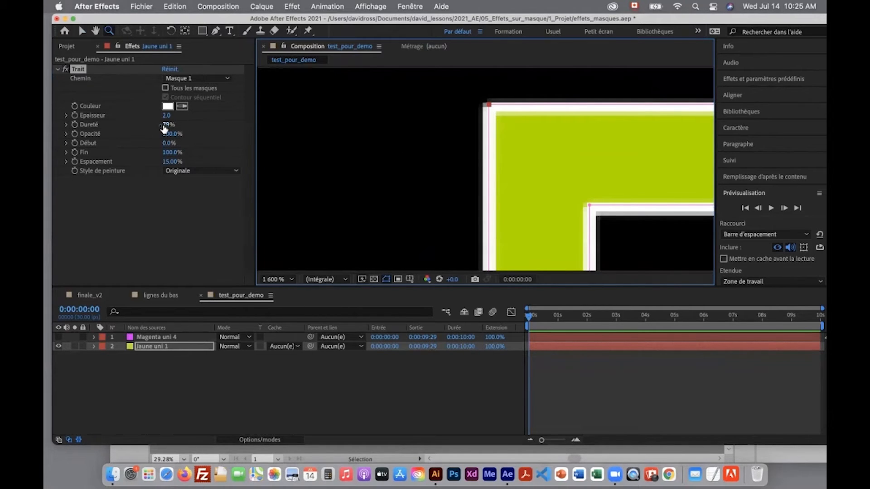
{"action": "left_click_drag", "start_coordinate": [166, 125], "coordinate": [152, 124]}
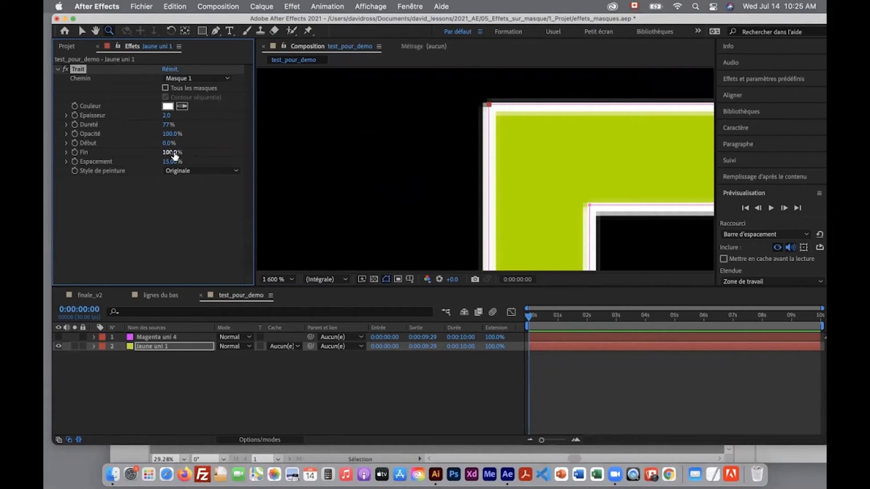
{"action": "mouse_move", "coordinate": [185, 161]}
{"action": "left_mouse_down"}
{"action": "mouse_move", "coordinate": [222, 163]}
{"action": "mouse_move", "coordinate": [142, 186]}
{"action": "left_mouse_up"}
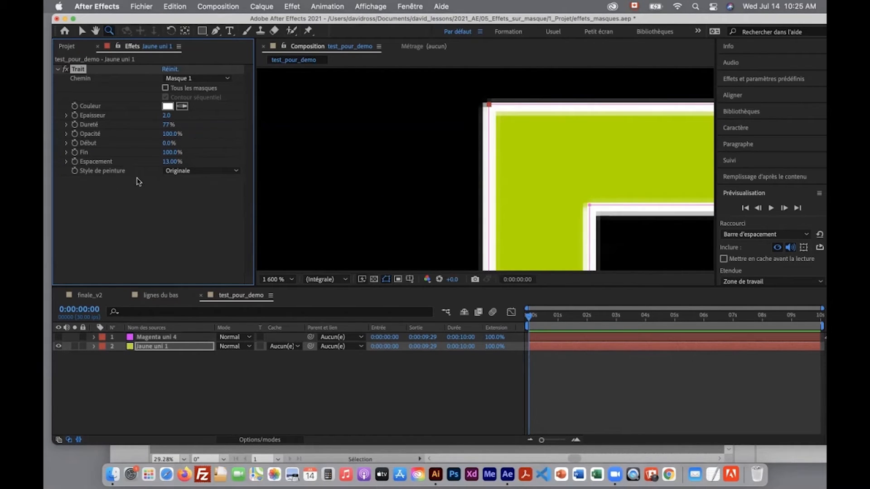
Set the R stroke's Style de peinture to Transparent
{"action": "left_click", "coordinate": [196, 171]}
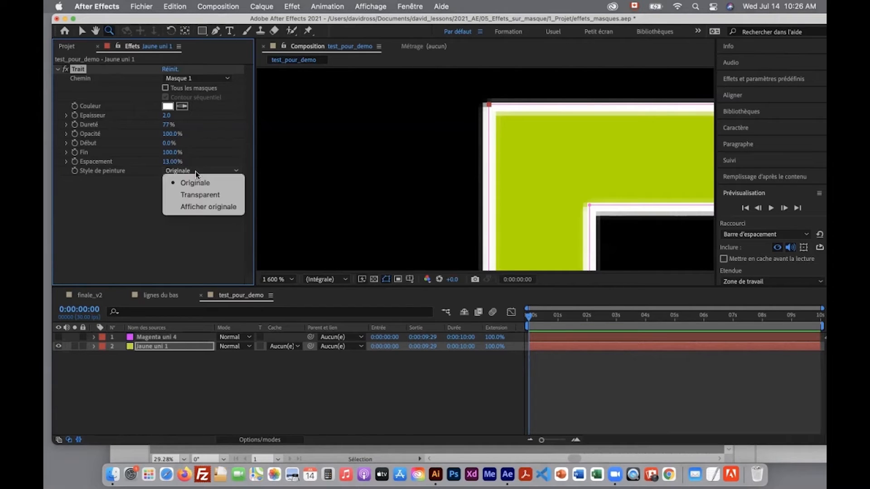
{"action": "left_click", "coordinate": [198, 195]}
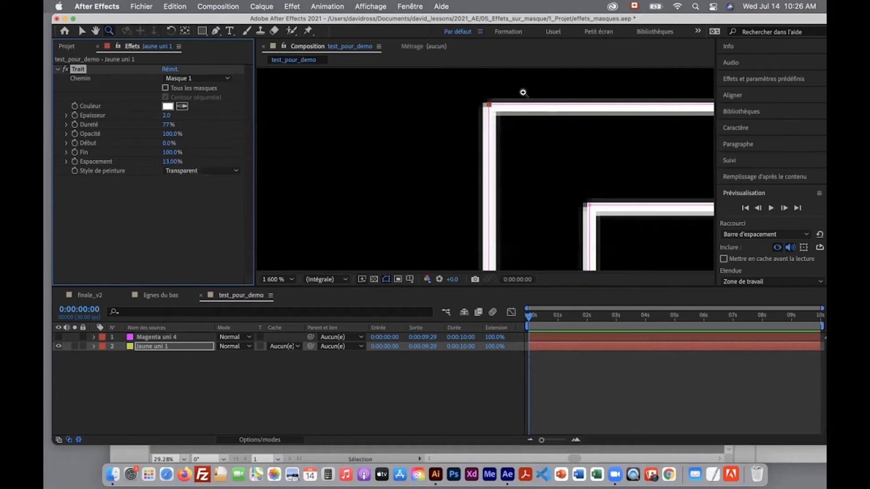
{"action": "left_click", "coordinate": [202, 172]}
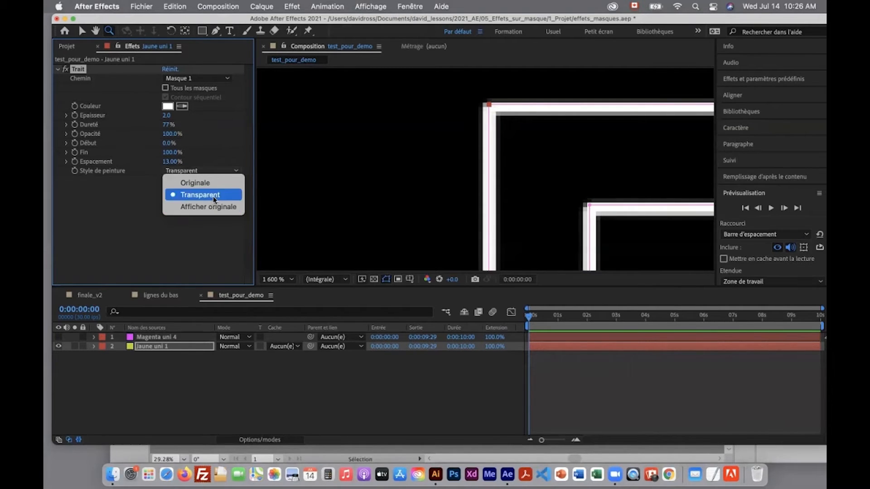
{"action": "left_click", "coordinate": [212, 196]}
Set the R stroke's Epaisseur to 4.4 with the whole composition in view
{"action": "left_click", "coordinate": [291, 280]}
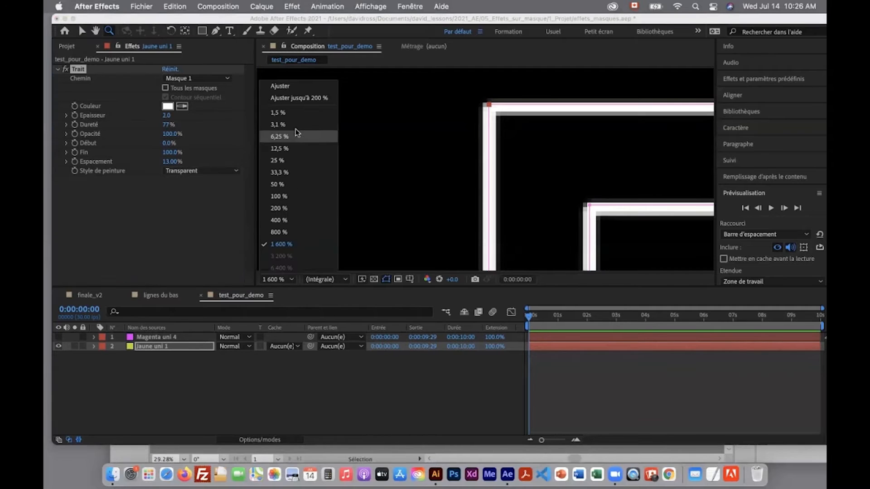
{"action": "left_click", "coordinate": [297, 98]}
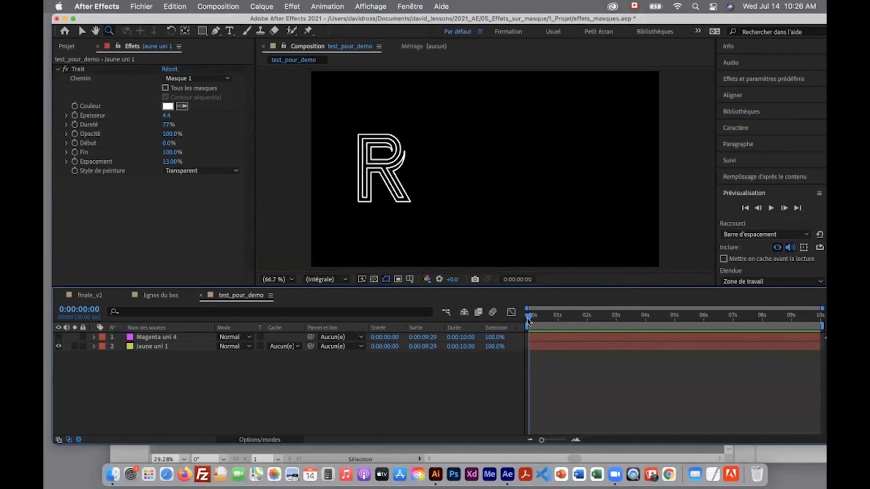
{"action": "mouse_move", "coordinate": [529, 318]}
{"action": "left_mouse_down"}
{"action": "mouse_move", "coordinate": [553, 319]}
{"action": "mouse_move", "coordinate": [529, 318]}
{"action": "left_mouse_up"}
{"action": "left_click", "coordinate": [161, 347]}
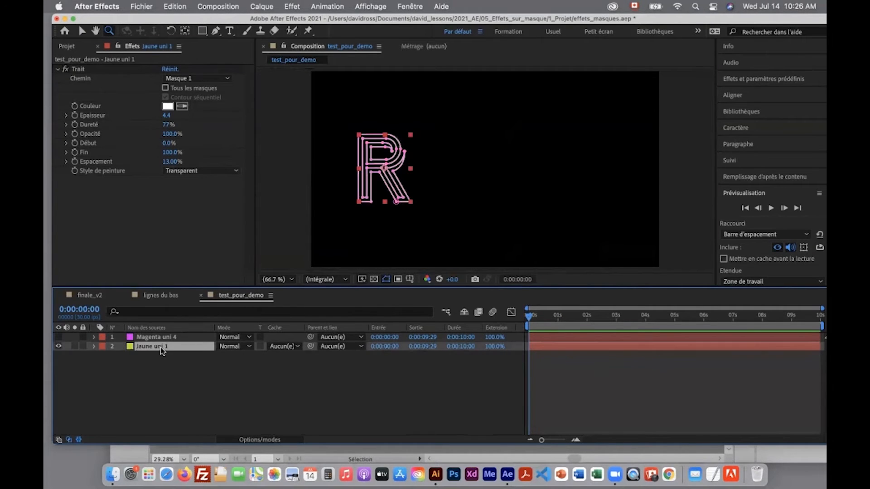
{"action": "left_click", "coordinate": [178, 376]}
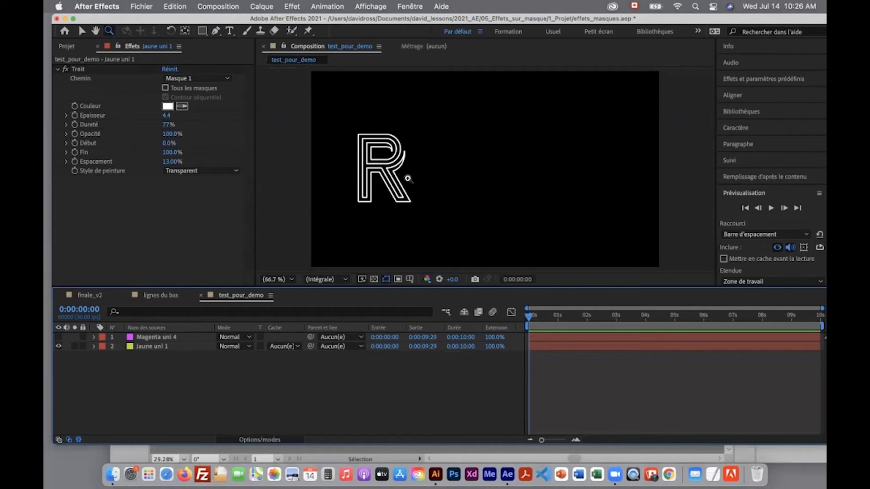
Keyframe the R stroke's Fin from 0% at 0 s to 100% at 1 s, and preview it with the work area shortened to about 2 s
{"action": "left_click_drag", "start_coordinate": [167, 152], "coordinate": [108, 157]}
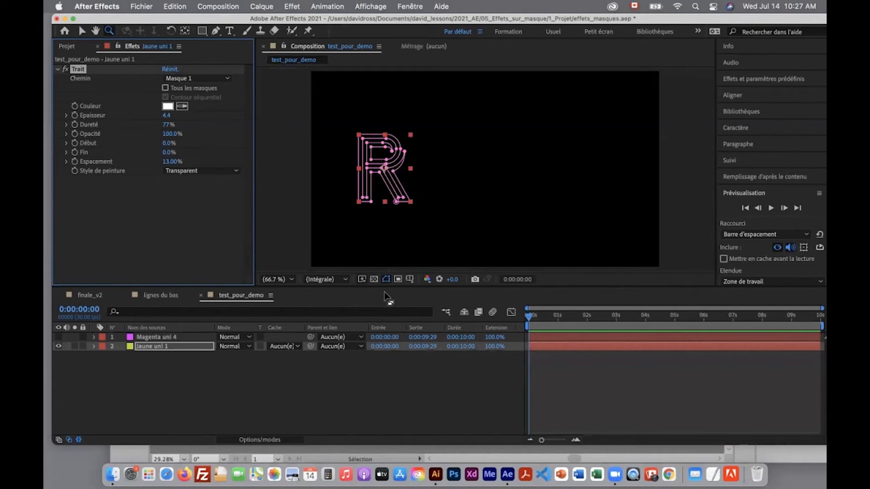
{"action": "left_click_drag", "start_coordinate": [384, 296], "coordinate": [384, 324]}
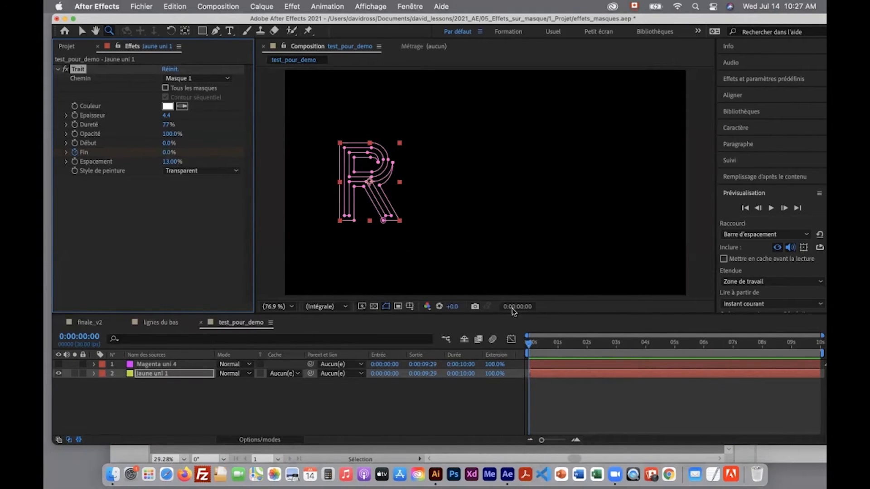
{"action": "left_click", "coordinate": [93, 336]}
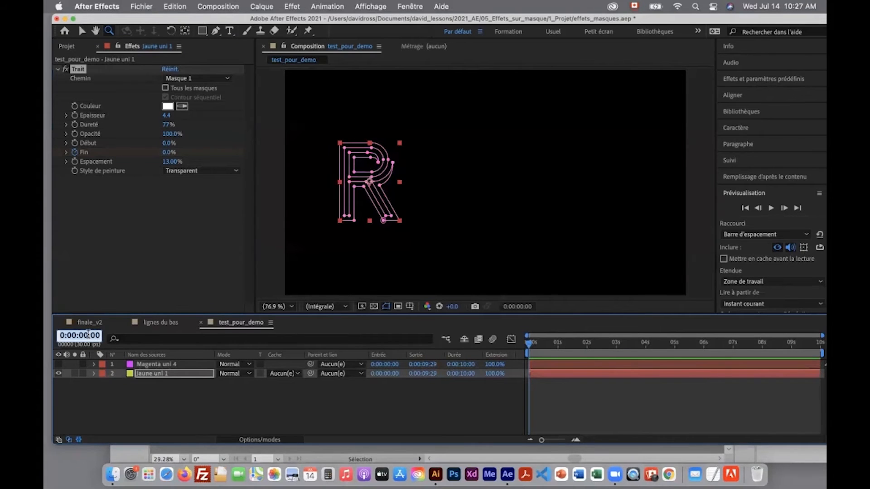
{"action": "left_click_drag", "start_coordinate": [821, 353], "coordinate": [584, 353]}
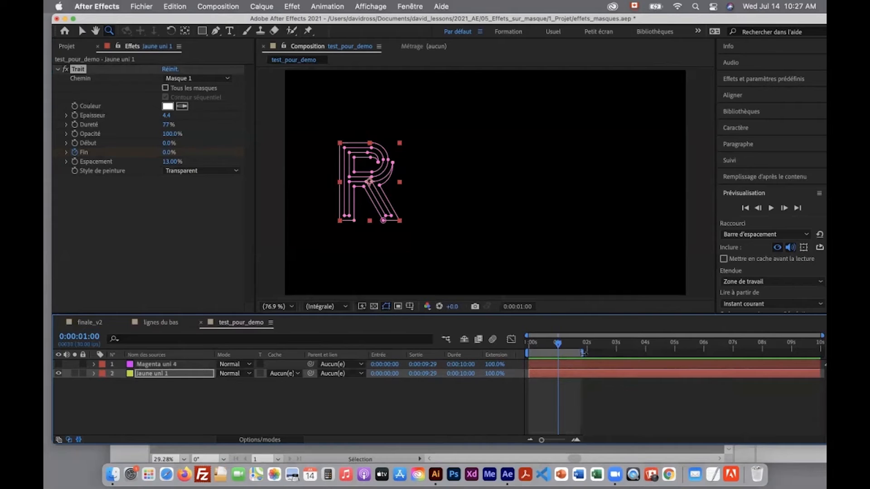
{"action": "left_click_drag", "start_coordinate": [169, 153], "coordinate": [257, 154]}
{"action": "key", "text": "space"}
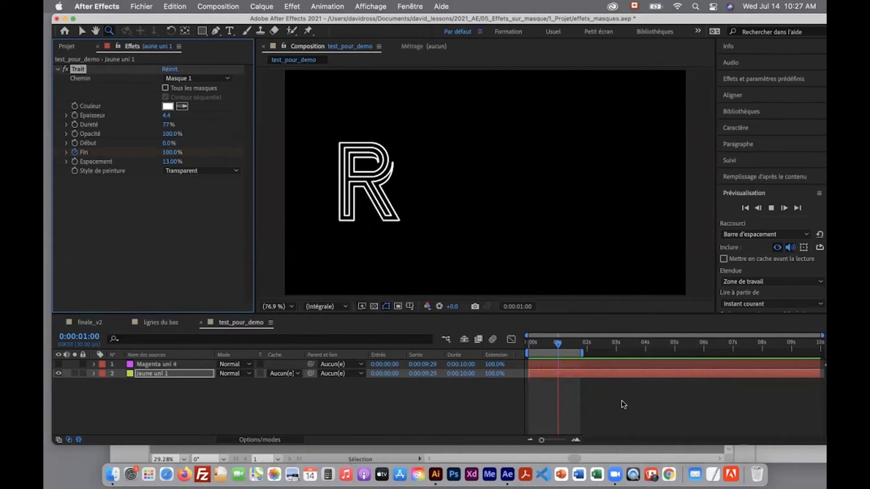
Show the Magenta uni 4 layer and hide the Jaune uni 1 layer
{"action": "left_click", "coordinate": [167, 371]}
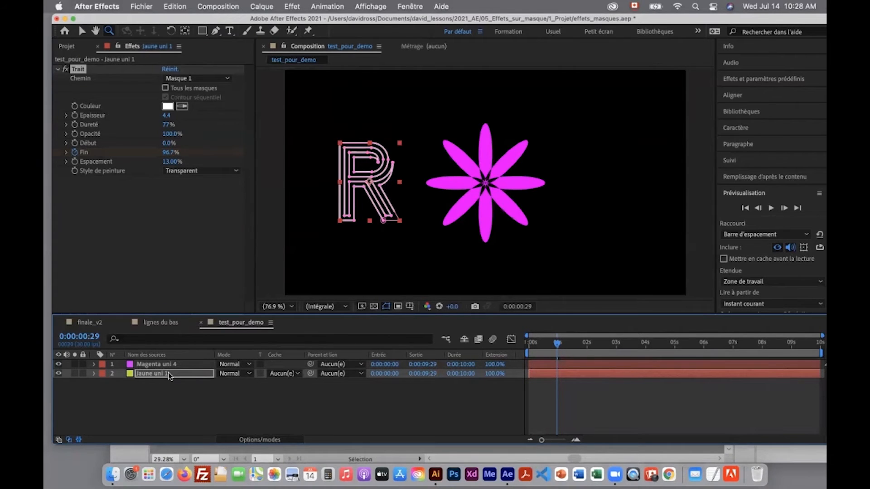
{"action": "left_click", "coordinate": [167, 371]}
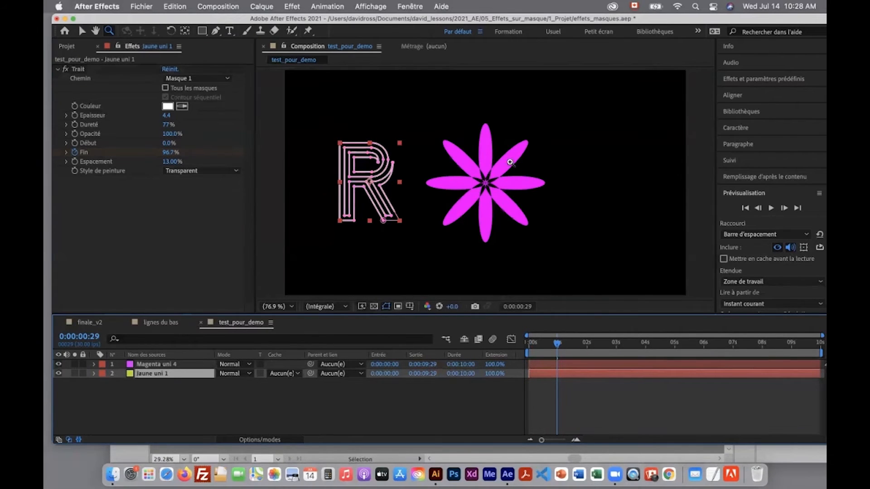
{"action": "left_click", "coordinate": [59, 374]}
{"action": "left_click", "coordinate": [164, 393]}
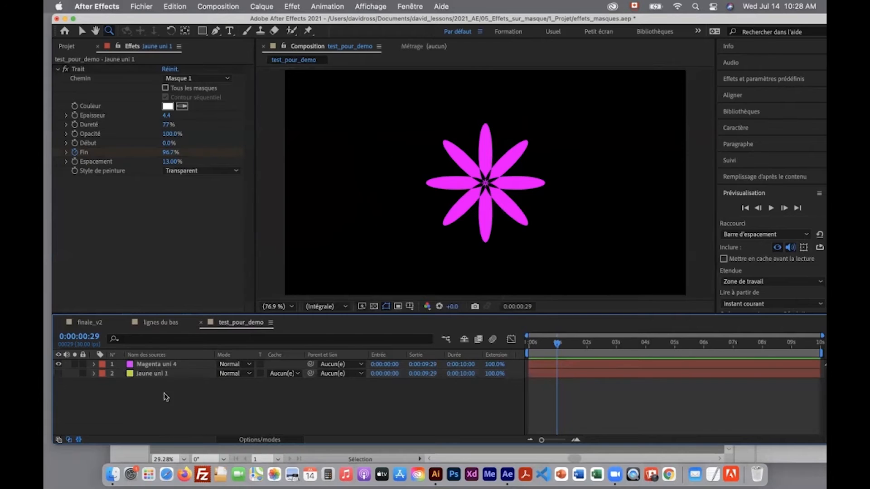
Apply the Trait effect to the Magenta uni 4 layer
{"action": "left_click", "coordinate": [167, 365]}
{"action": "left_click", "coordinate": [292, 6]}
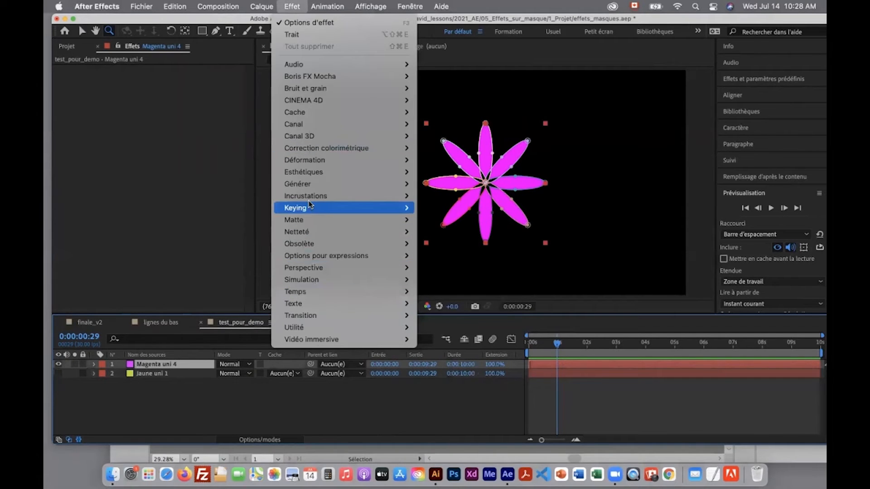
{"action": "mouse_move", "coordinate": [313, 183]}
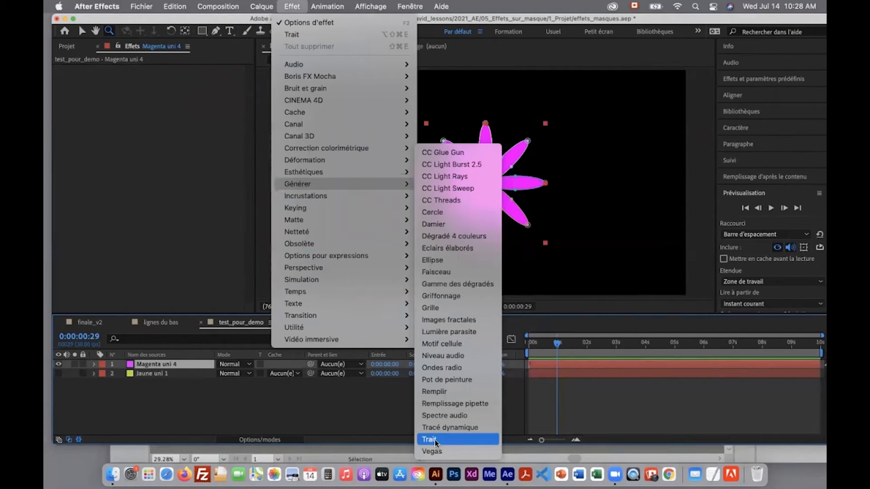
{"action": "left_click", "coordinate": [435, 439]}
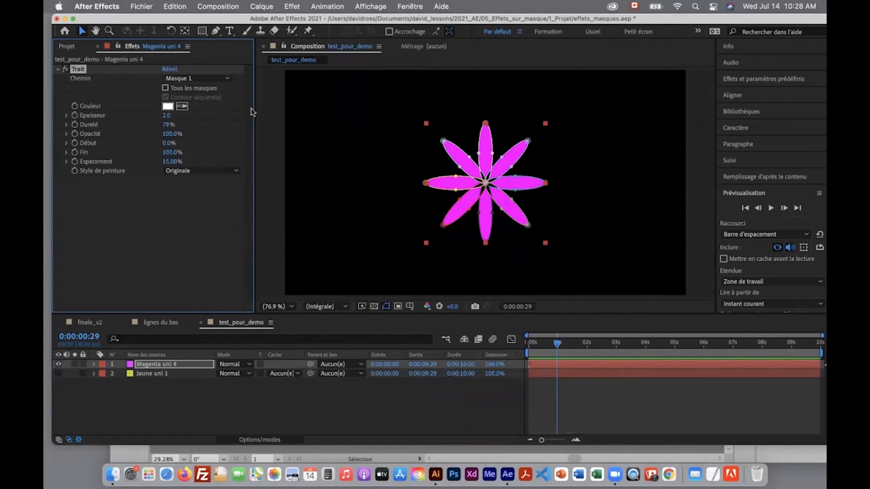
Make the Trait effect on the flower stroke all masks instead of a single one
{"action": "left_click", "coordinate": [200, 81]}
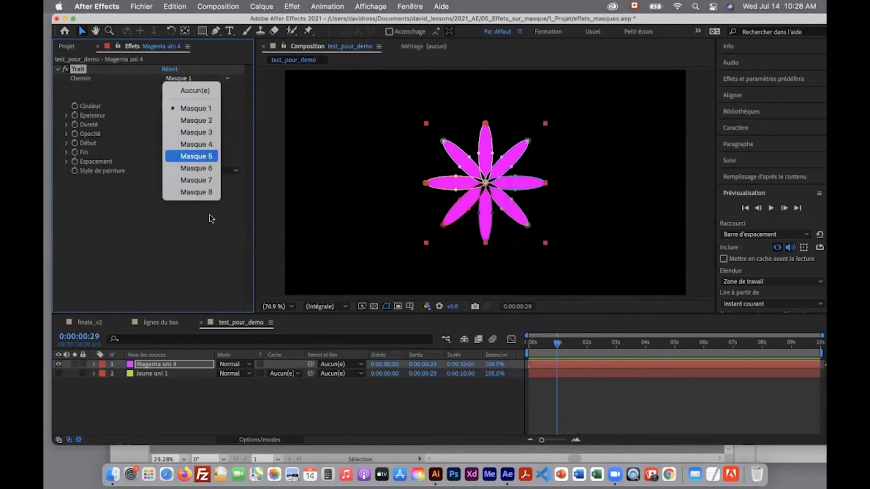
{"action": "left_click", "coordinate": [112, 102]}
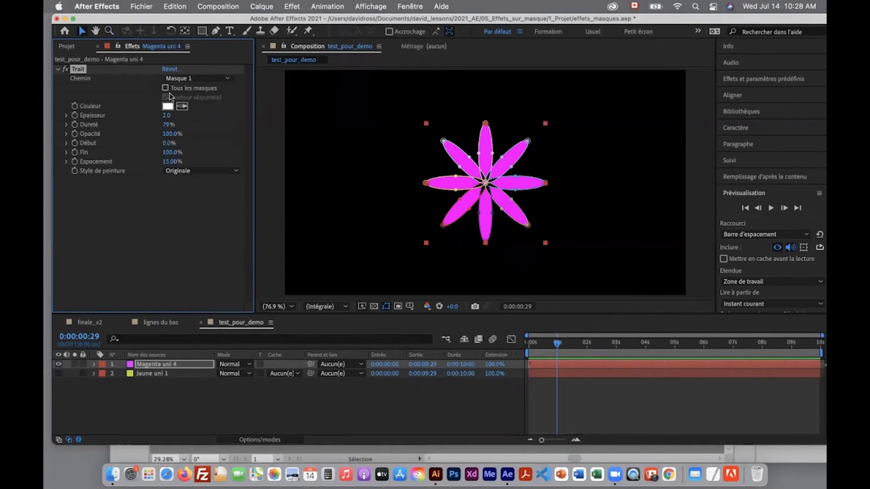
{"action": "left_click", "coordinate": [165, 88]}
Set the flower stroke's Style de peinture to Transparent and its Epaisseur to 5
{"action": "left_click", "coordinate": [207, 171]}
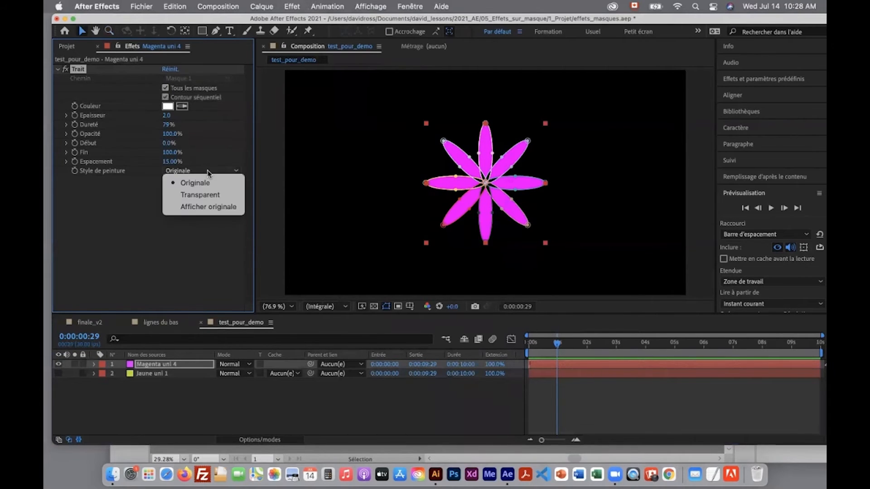
{"action": "left_click", "coordinate": [211, 194]}
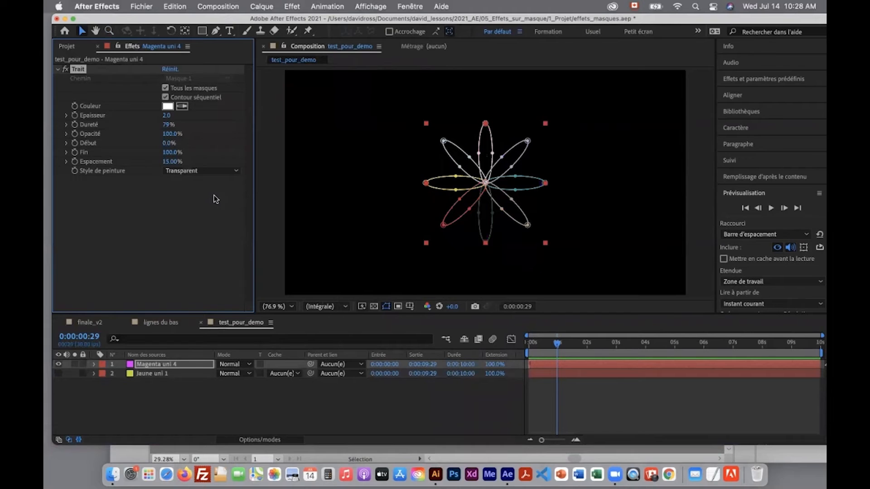
{"action": "left_click_drag", "start_coordinate": [166, 115], "coordinate": [187, 117]}
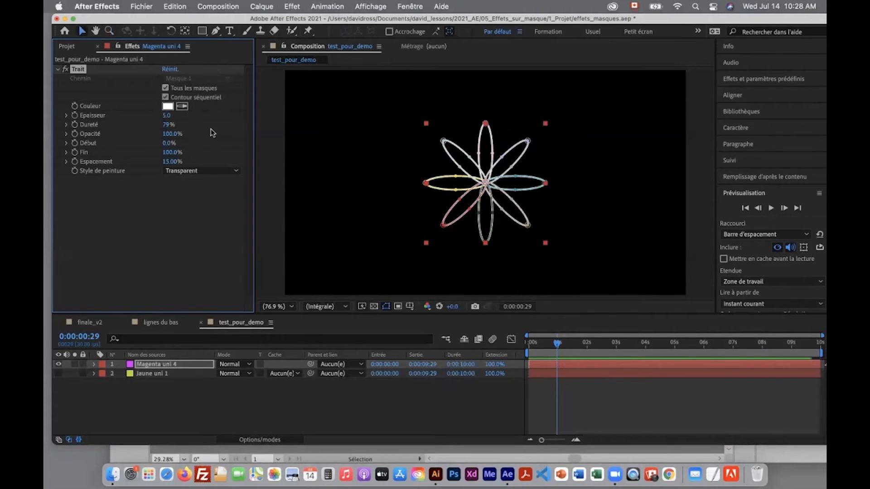
Change the flower stroke's Couleur to saturated blue and animate its Fin with keyframes, reaching 100% at 0:00:01:29
{"action": "left_click", "coordinate": [168, 107]}
{"action": "left_click", "coordinate": [243, 233]}
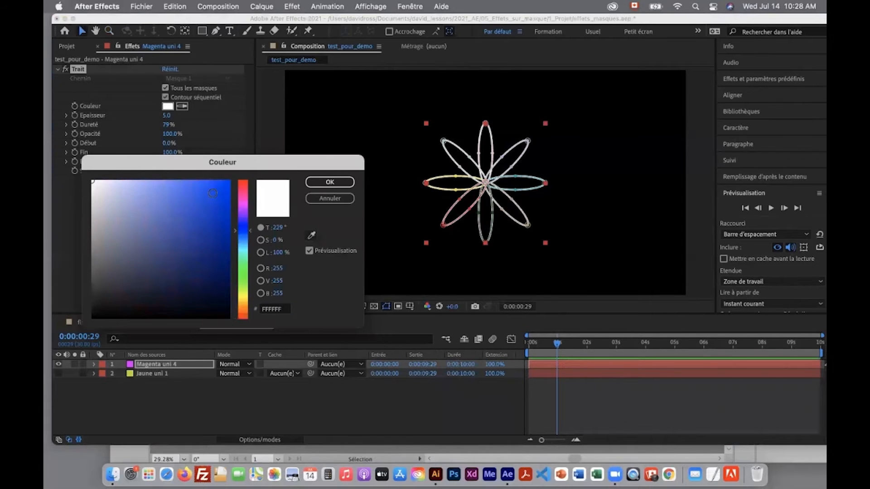
{"action": "left_click", "coordinate": [227, 182]}
{"action": "left_click", "coordinate": [322, 181]}
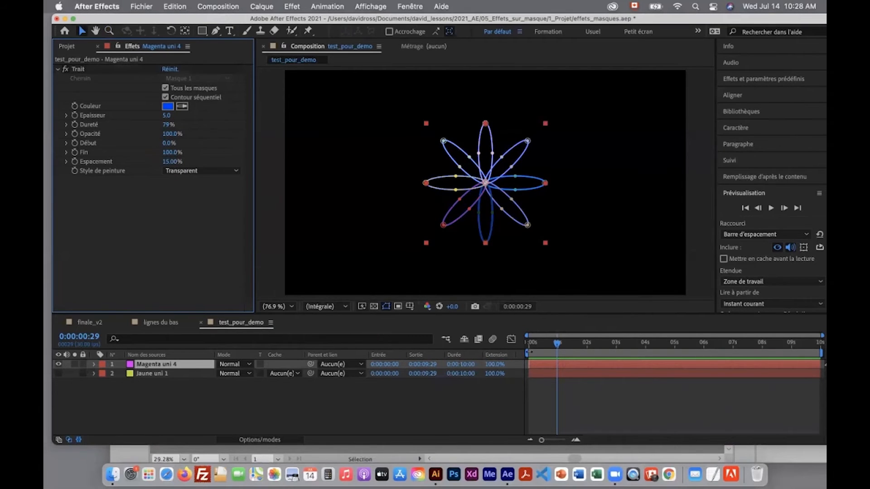
{"action": "left_click", "coordinate": [138, 153]}
{"action": "left_click_drag", "start_coordinate": [170, 155], "coordinate": [163, 155]}
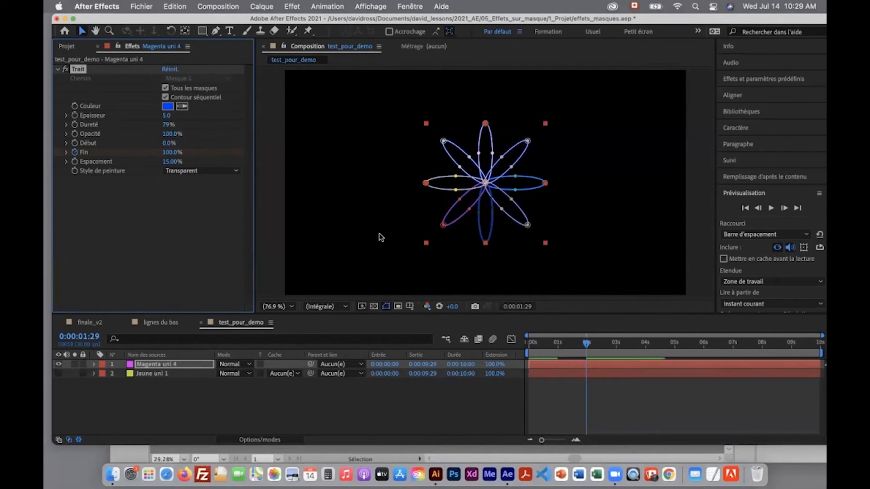
Limit the work area to about 1 to 3 seconds and preview the flower's petals being drawn one after another
{"action": "left_click_drag", "start_coordinate": [526, 354], "coordinate": [559, 355]}
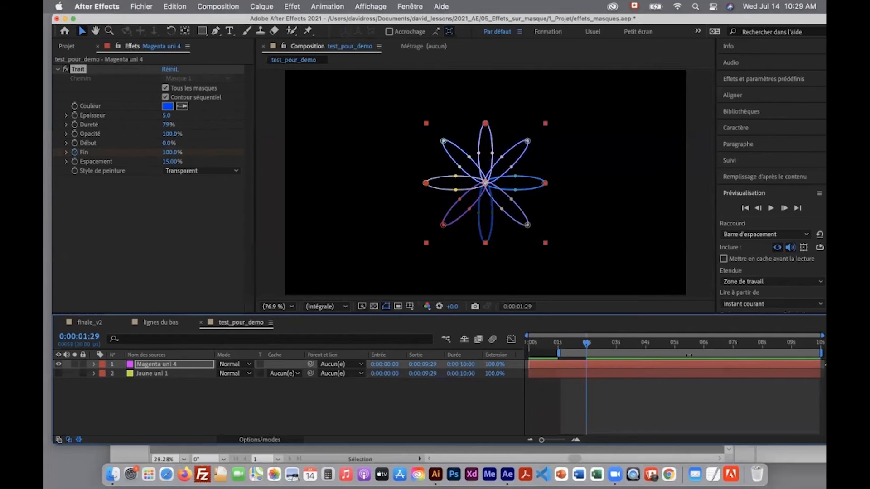
{"action": "left_click_drag", "start_coordinate": [813, 351], "coordinate": [617, 351]}
{"action": "key", "text": "space"}
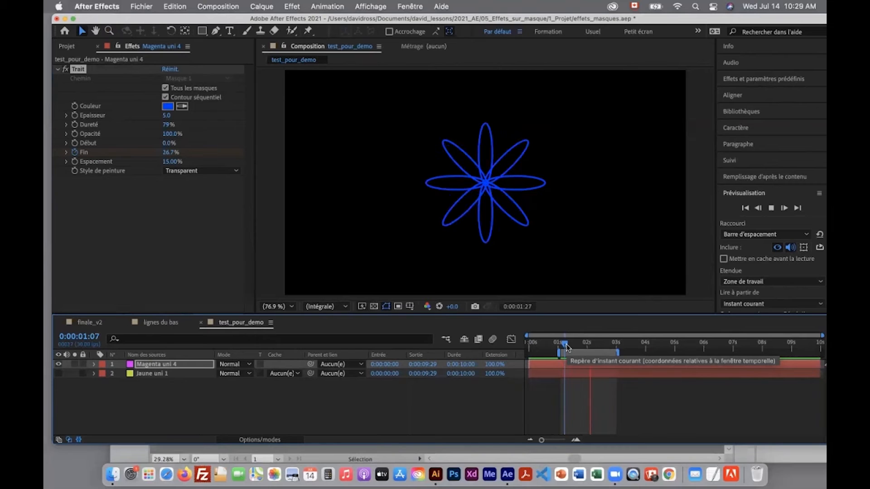
{"action": "key", "text": "space"}
{"action": "left_click_drag", "start_coordinate": [595, 344], "coordinate": [567, 344]}
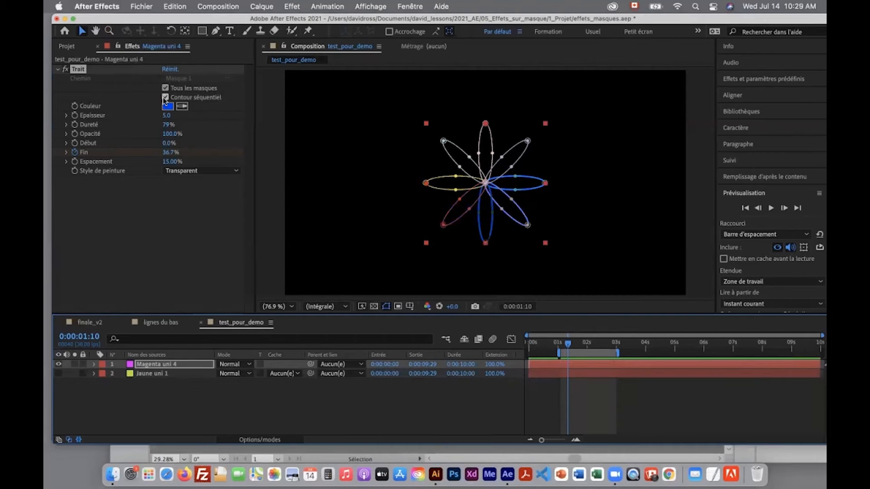
Turn off Contour séquentiel for the flower stroke, preview all petals drawing simultaneously, and deselect the layer
{"action": "left_click", "coordinate": [165, 98]}
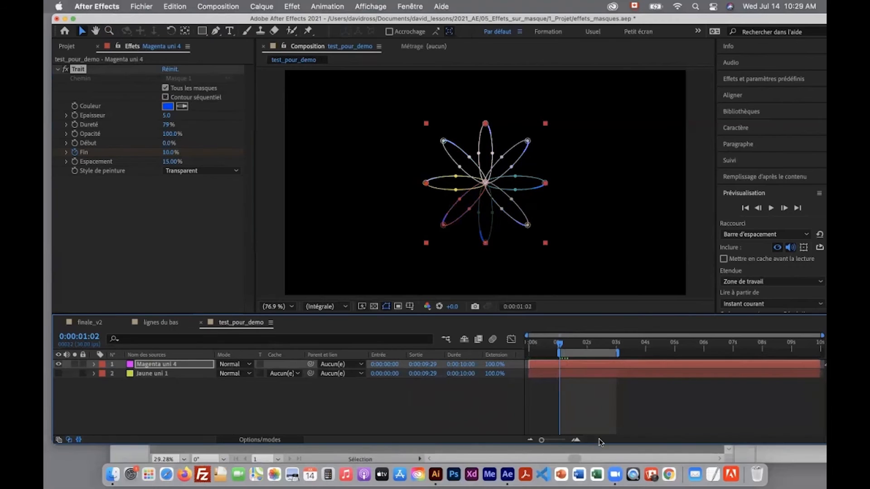
{"action": "key", "text": "space"}
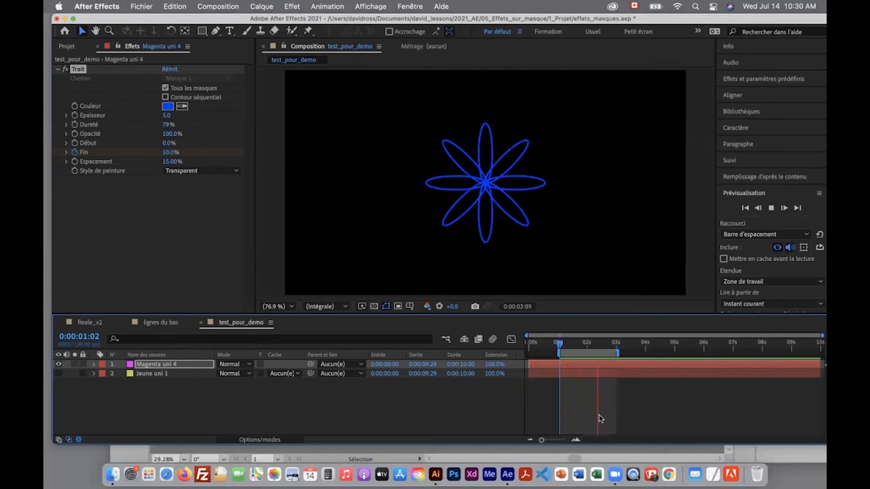
{"action": "left_click", "coordinate": [57, 69]}
{"action": "left_click_drag", "start_coordinate": [560, 343], "coordinate": [599, 345]}
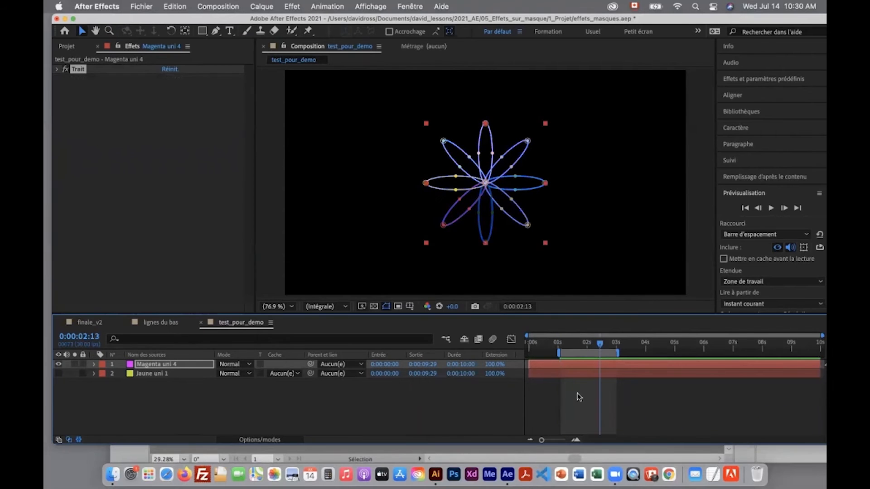
{"action": "left_click", "coordinate": [573, 393]}
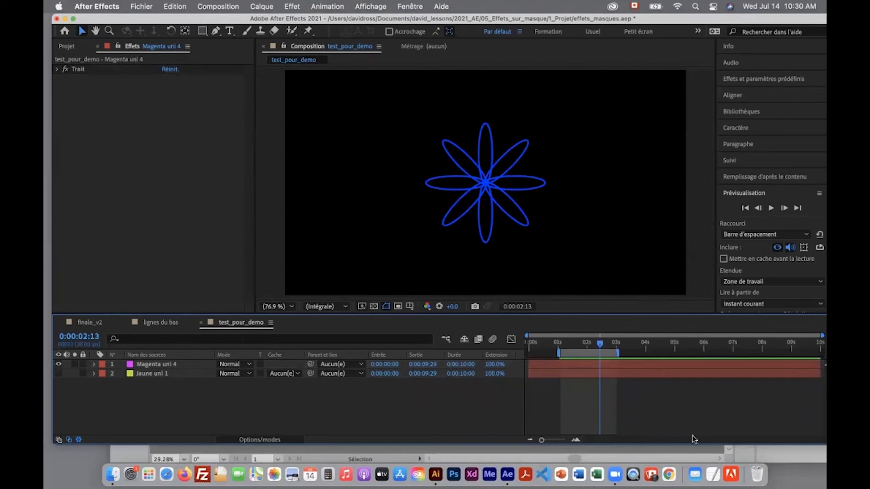
Open the finale_v2 composition and play through its animation to examine the sound-reactive lines along the bottom
{"action": "mouse_move", "coordinate": [600, 346]}
{"action": "left_mouse_down"}
{"action": "mouse_move", "coordinate": [562, 345]}
{"action": "mouse_move", "coordinate": [600, 345]}
{"action": "left_mouse_up"}
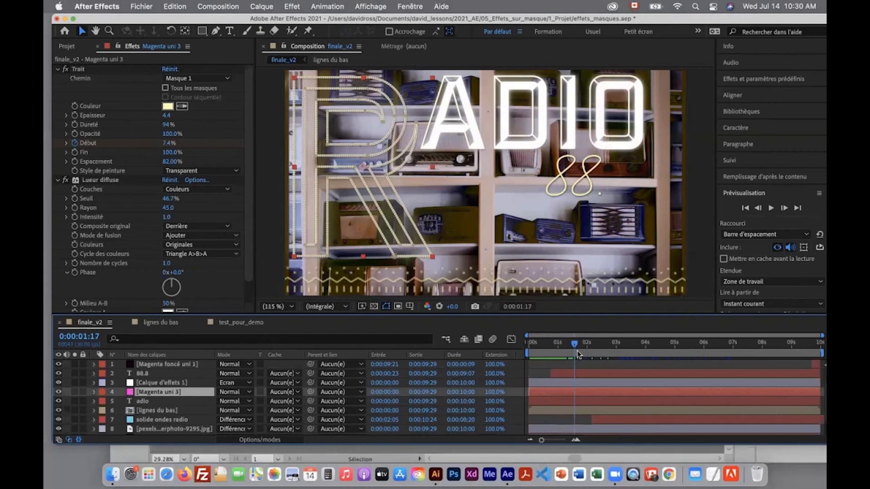
{"action": "left_click_drag", "start_coordinate": [583, 351], "coordinate": [624, 345]}
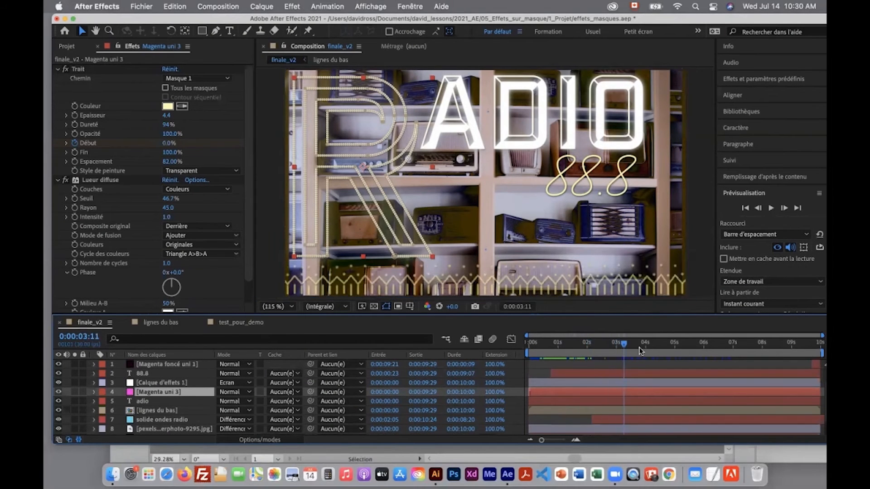
{"action": "left_click", "coordinate": [594, 346]}
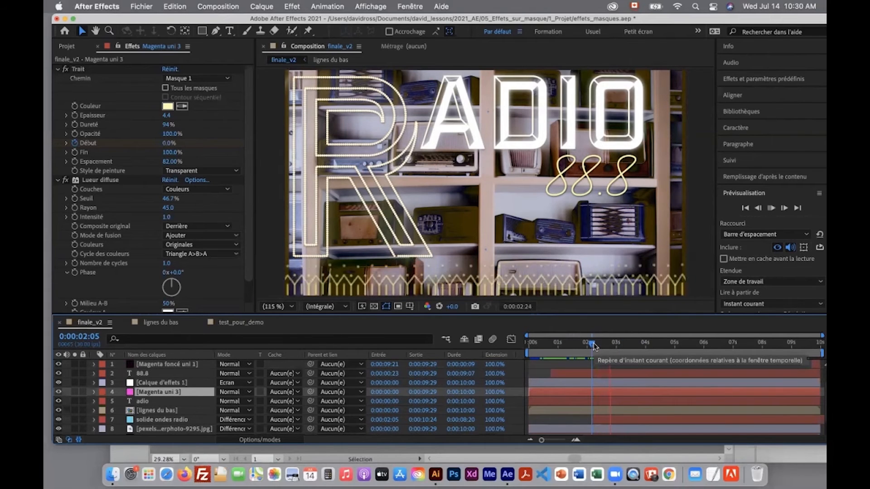
{"action": "key", "text": "space"}
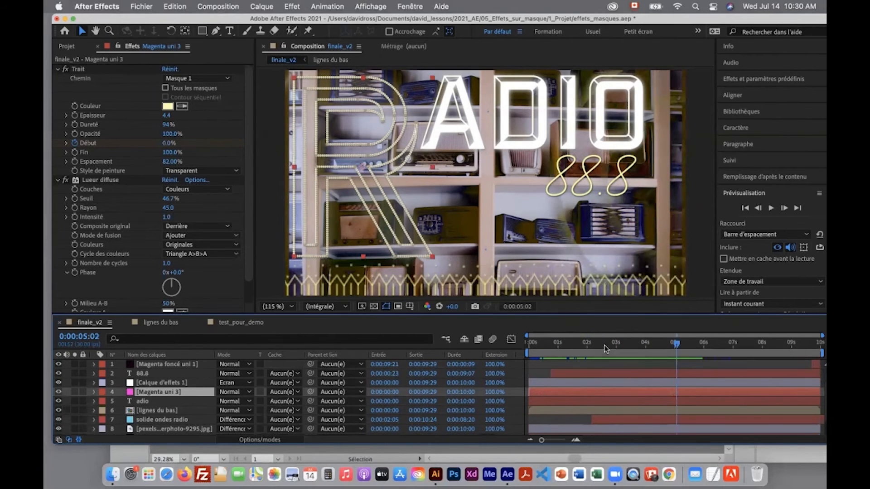
Extend the work area over nearly all of test_pour_demo and add Small_Radio_2k_Summer_House.mp3 below the solids
{"action": "left_click", "coordinate": [66, 46]}
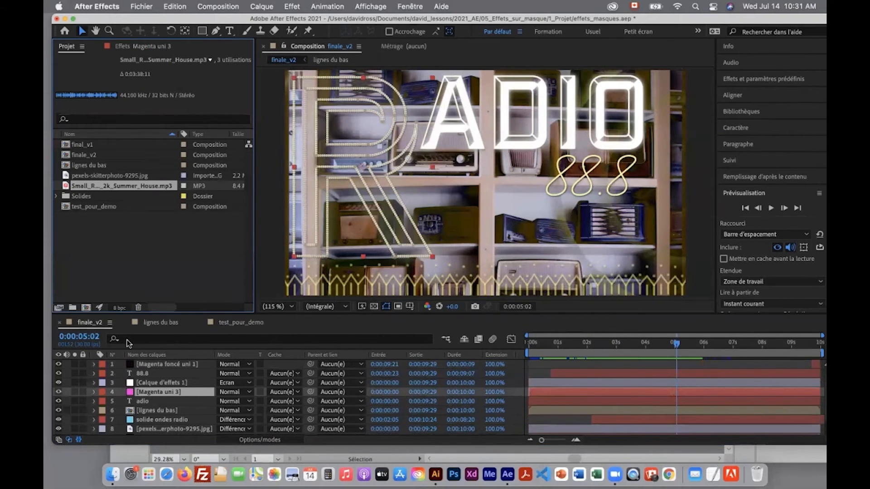
{"action": "left_click", "coordinate": [235, 322]}
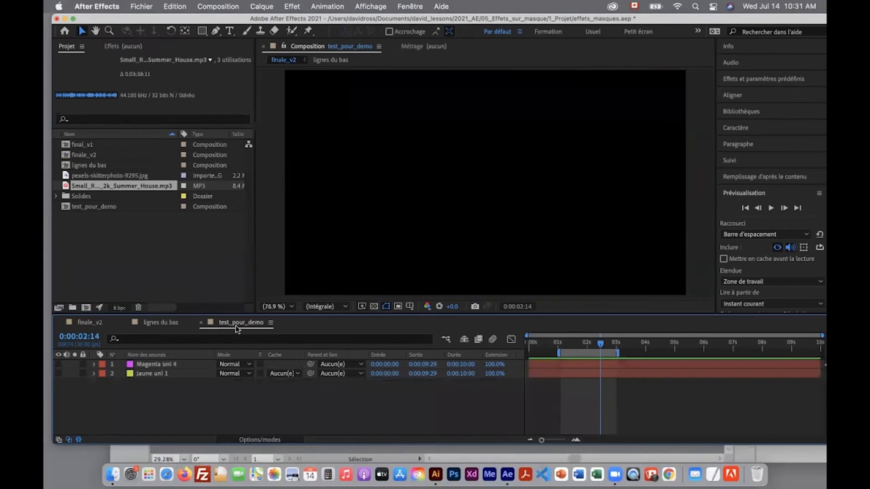
{"action": "double_click", "coordinate": [580, 349]}
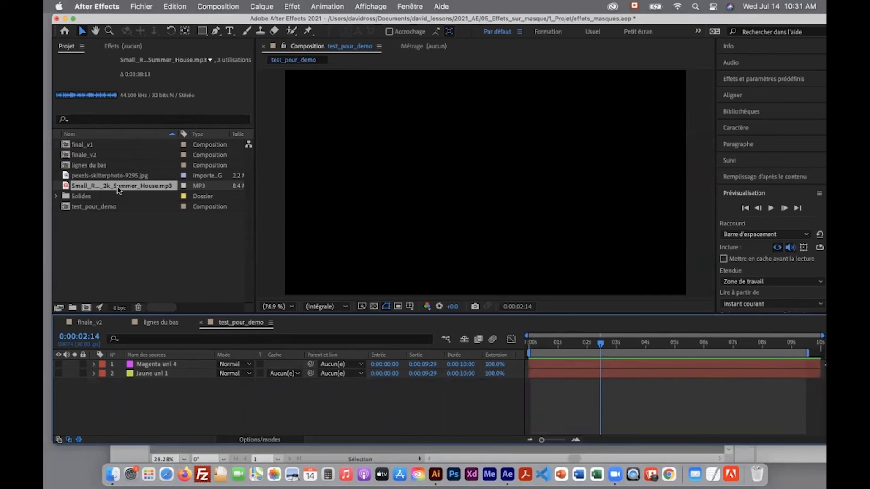
{"action": "left_click_drag", "start_coordinate": [177, 134], "coordinate": [205, 135]}
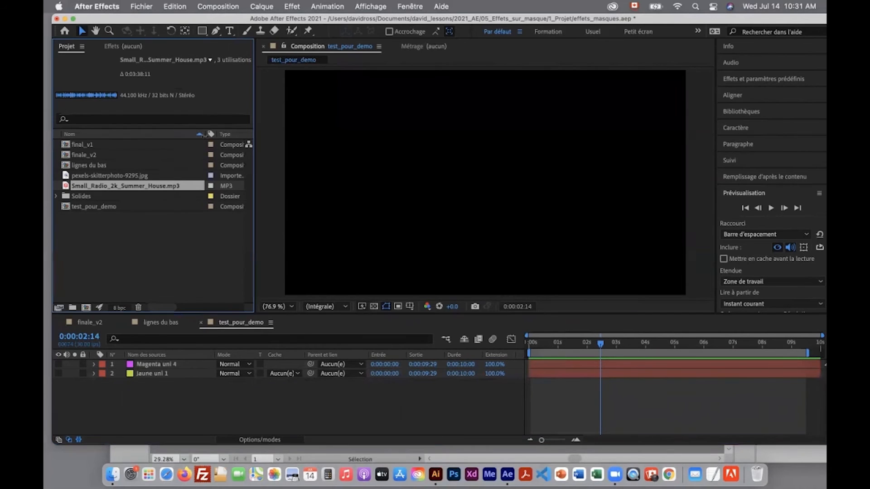
{"action": "left_click_drag", "start_coordinate": [92, 190], "coordinate": [131, 387]}
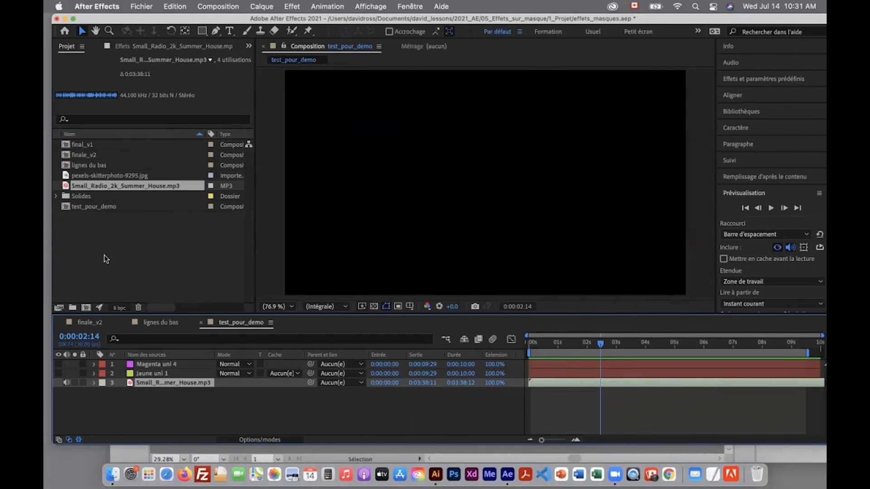
Create a bright cyan solid of 1920 x 1080 px above the audio layer in test_pour_demo
{"action": "left_click", "coordinate": [276, 8]}
{"action": "mouse_move", "coordinate": [277, 23]}
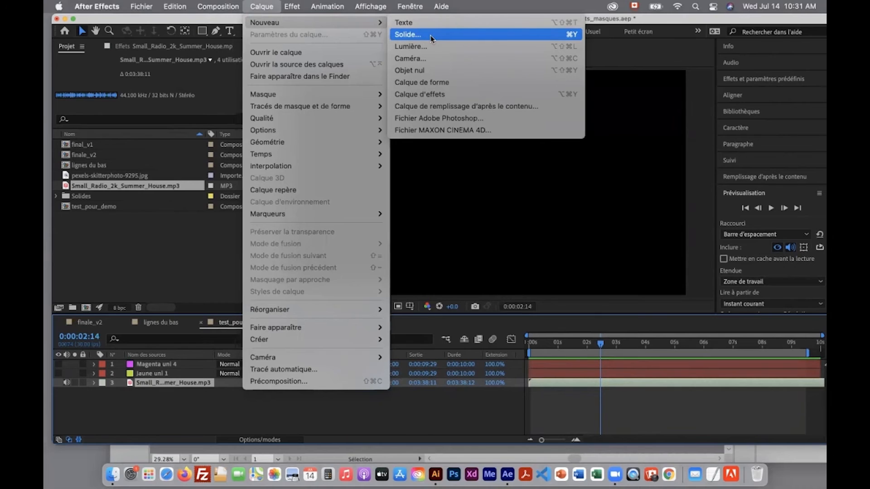
{"action": "left_click", "coordinate": [415, 36]}
{"action": "left_click", "coordinate": [248, 244]}
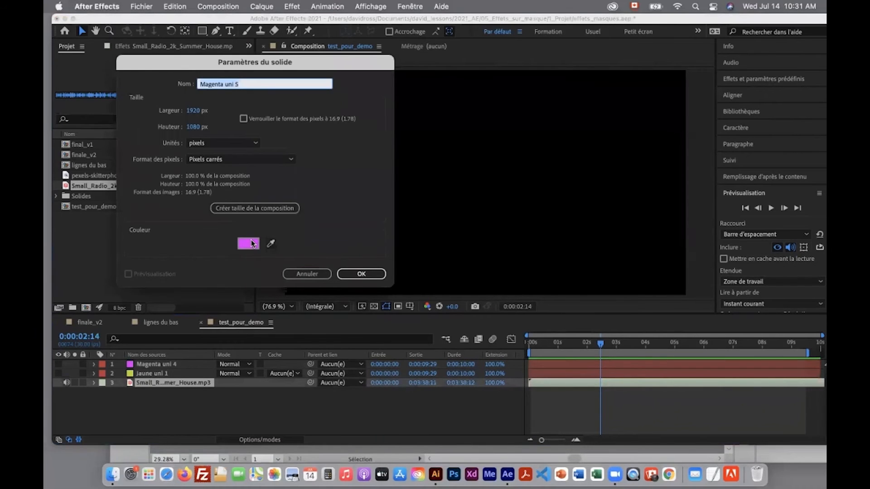
{"action": "left_click", "coordinate": [242, 245]}
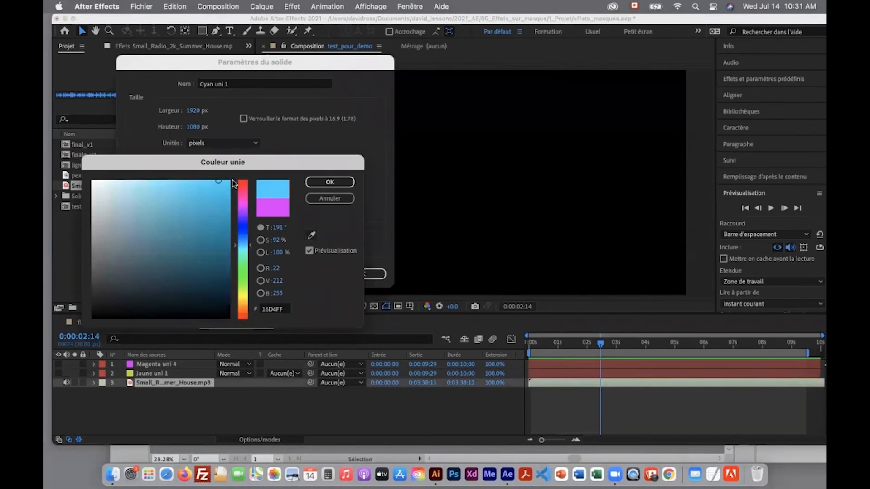
{"action": "left_click", "coordinate": [330, 181]}
{"action": "left_click", "coordinate": [366, 274]}
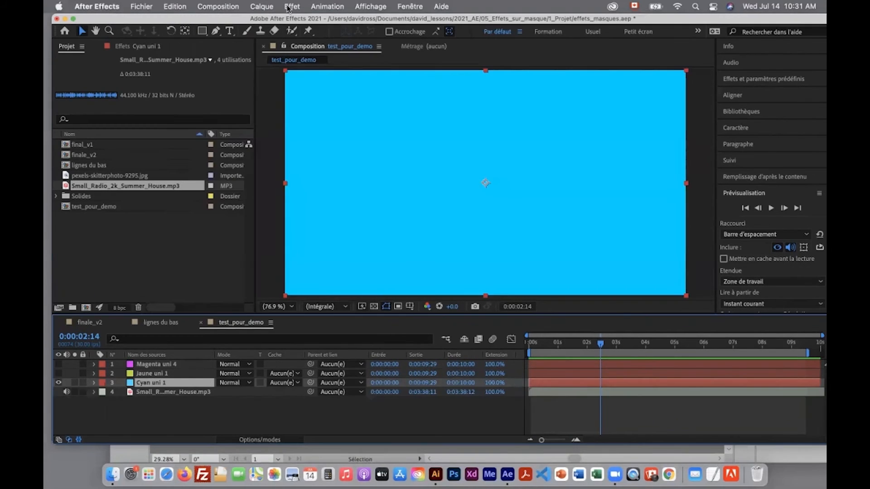
Apply the Niveau audio effect from the Générer category to the Cyan uni 1 layer
{"action": "left_click", "coordinate": [290, 6]}
{"action": "mouse_move", "coordinate": [317, 184]}
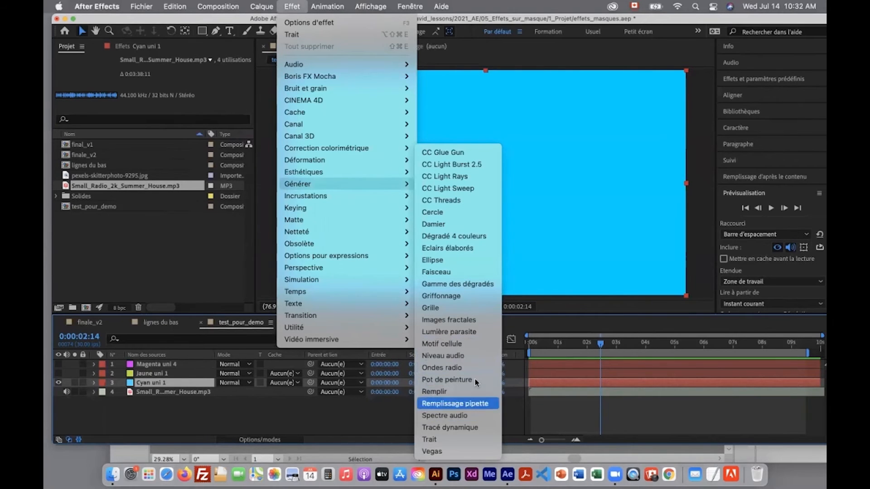
{"action": "left_click", "coordinate": [461, 358]}
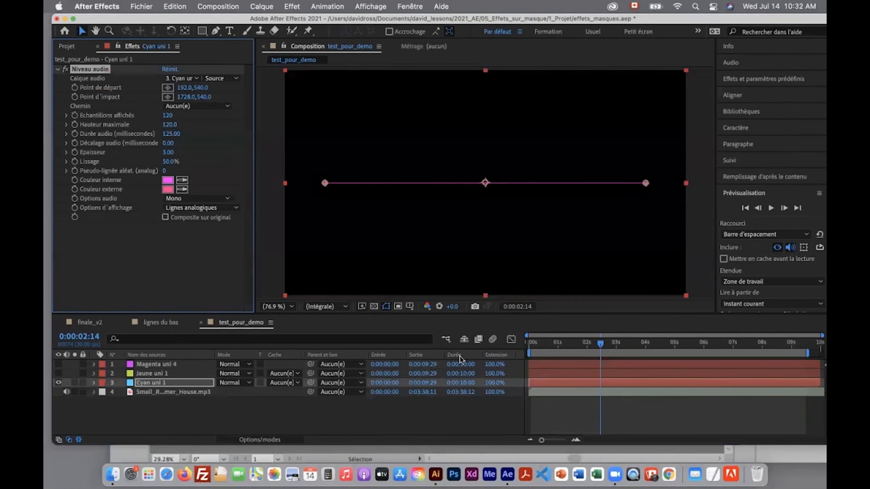
Scrub through the composition to check whether the Niveau audio line reacts to the sound
{"action": "left_click", "coordinate": [646, 351]}
{"action": "left_click_drag", "start_coordinate": [646, 352], "coordinate": [564, 351]}
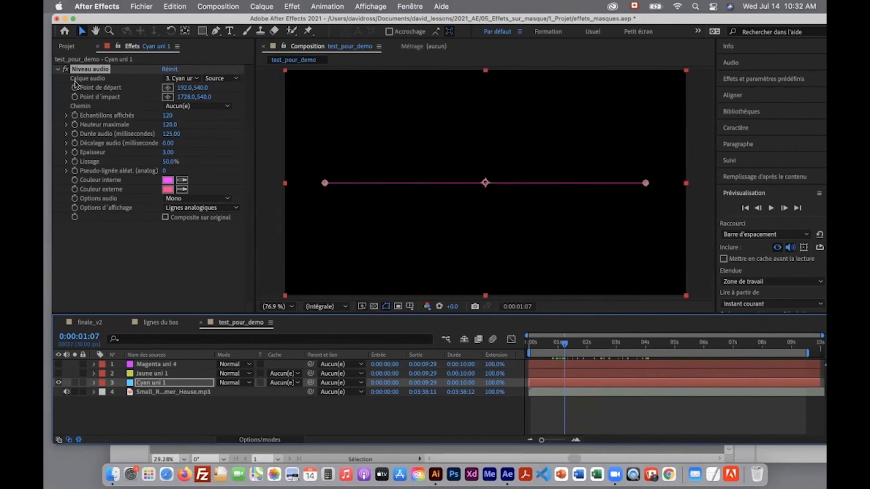
{"action": "left_click_drag", "start_coordinate": [566, 347], "coordinate": [683, 344]}
{"action": "left_click", "coordinate": [570, 344]}
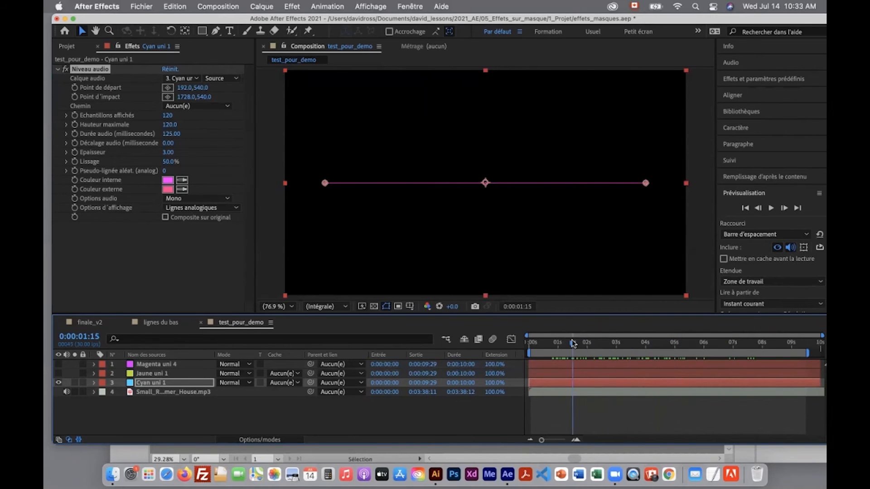
Set the Niveau audio effect's Calque audio to Small_Radio_2k_Summer_House.mp3 and preview the line reacting to the music
{"action": "left_click", "coordinate": [186, 78]}
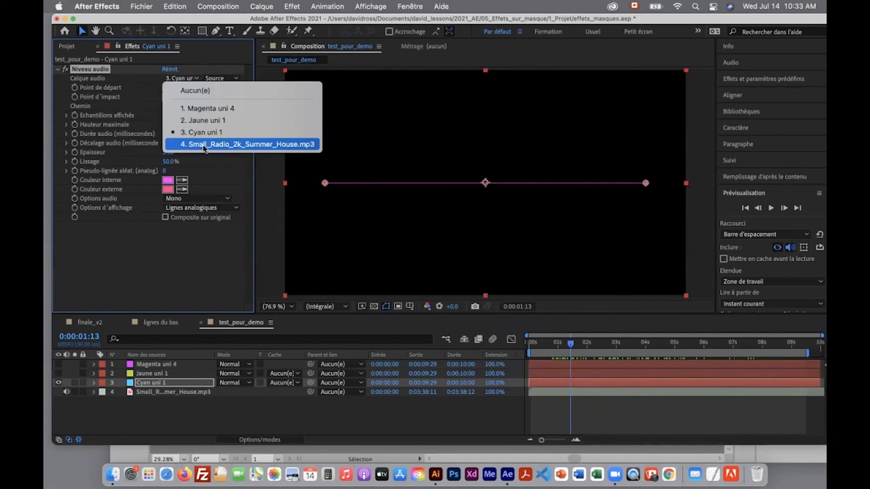
{"action": "left_click", "coordinate": [229, 144]}
{"action": "left_click_drag", "start_coordinate": [582, 344], "coordinate": [557, 343]}
{"action": "key", "text": "space"}
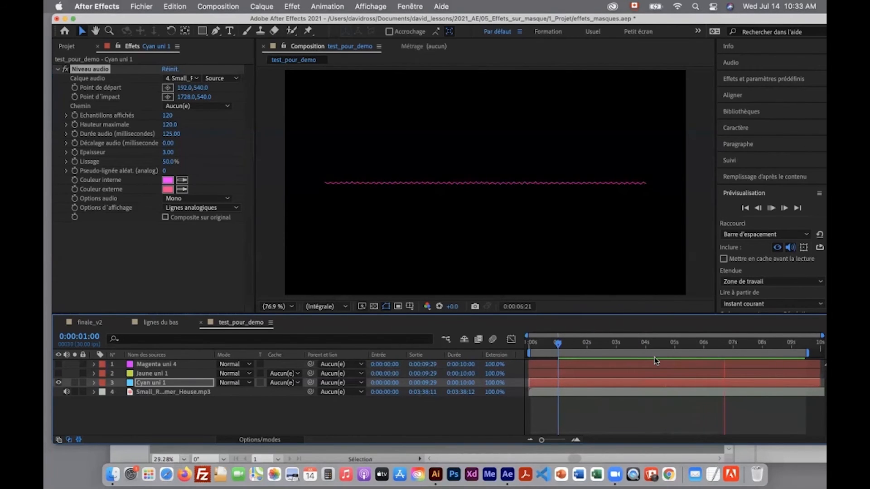
{"action": "key", "text": "space"}
{"action": "left_click", "coordinate": [592, 343]}
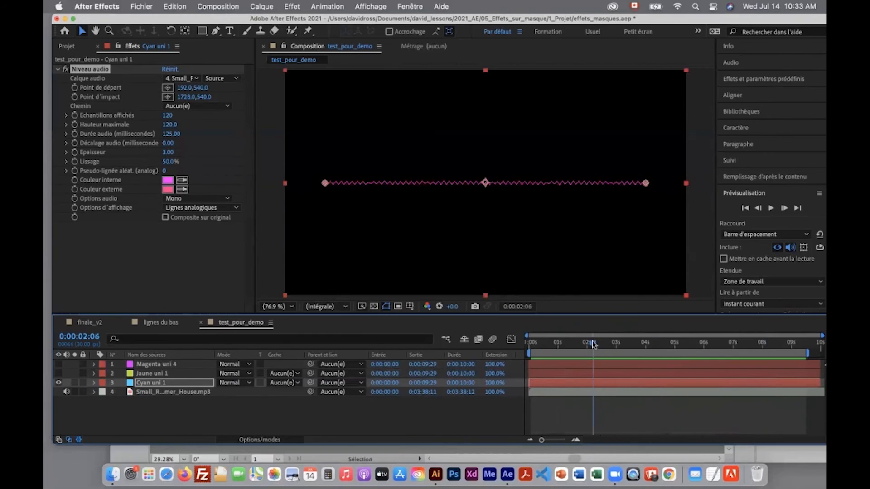
Check the available Chemin choices and draw a tall elliptical mask around the center of the Cyan uni 1 layer
{"action": "left_click", "coordinate": [201, 105]}
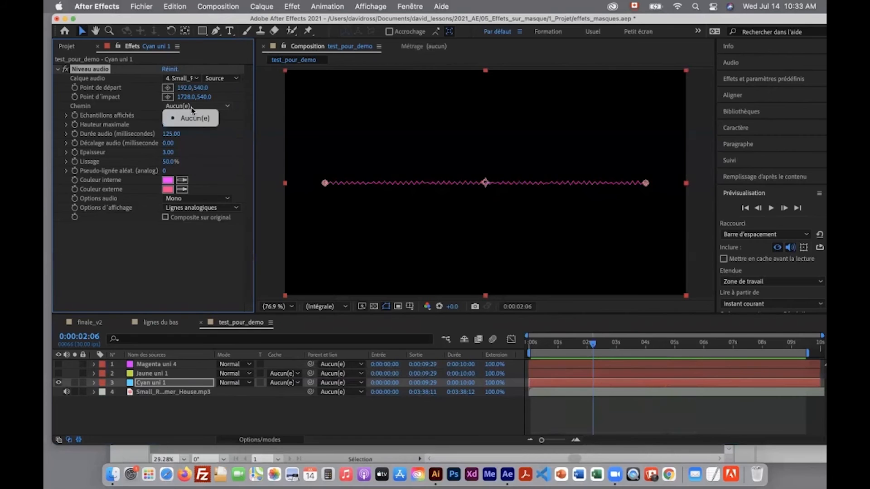
{"action": "left_click", "coordinate": [217, 108]}
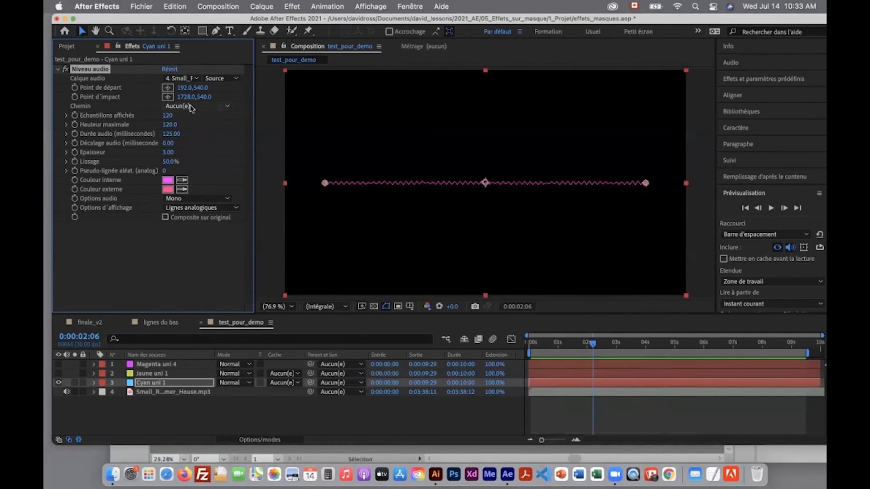
{"action": "left_click_drag", "start_coordinate": [202, 32], "coordinate": [245, 53]}
{"action": "left_click_drag", "start_coordinate": [441, 128], "coordinate": [530, 235]}
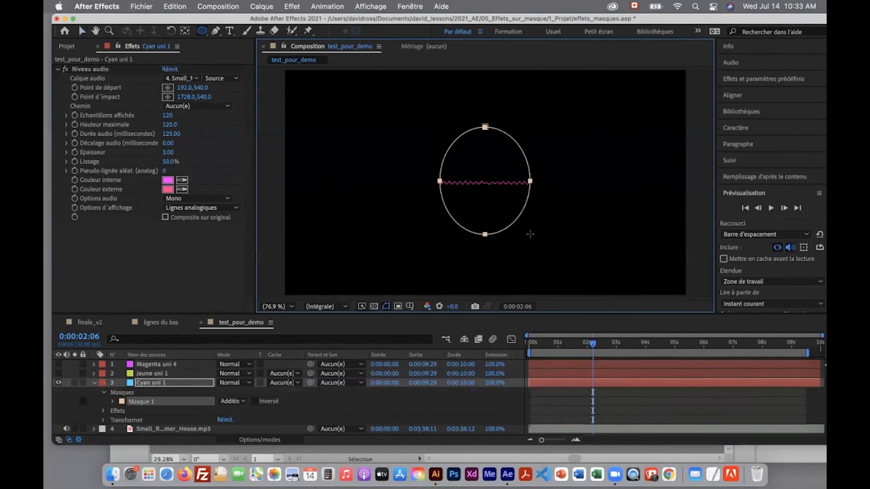
Make the Niveau audio line follow the ellipse by setting Chemin to Masque 1, and preview the result
{"action": "left_click", "coordinate": [195, 105]}
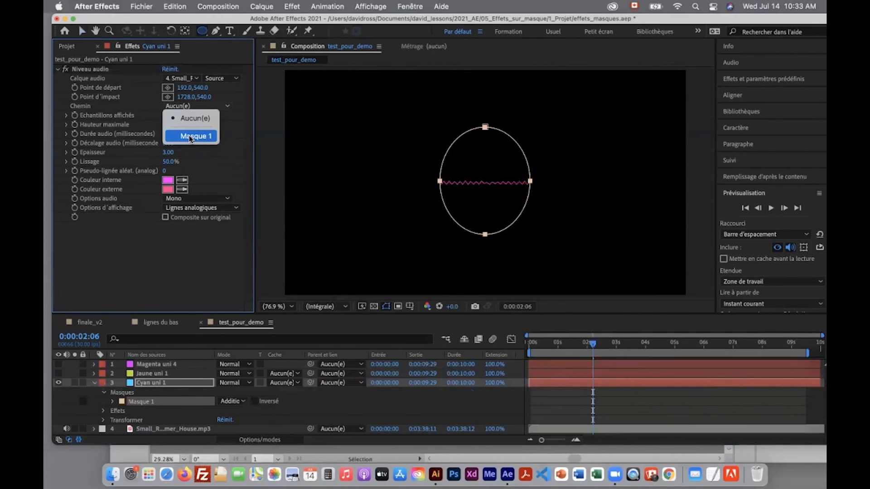
{"action": "left_click", "coordinate": [190, 136]}
{"action": "left_click", "coordinate": [597, 404]}
{"action": "key", "text": "space"}
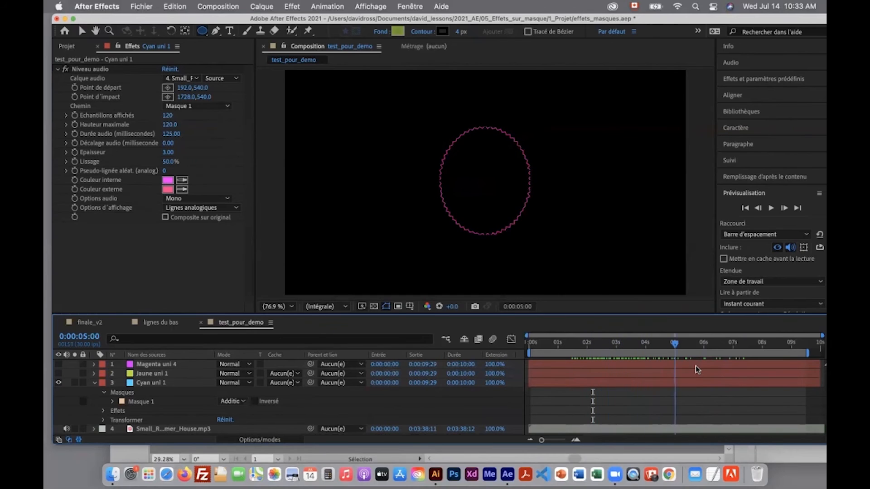
Preview and scrub the Niveau audio ellipse on Cyan uni 1 to examine how it reacts to the music
{"action": "left_click", "coordinate": [540, 345]}
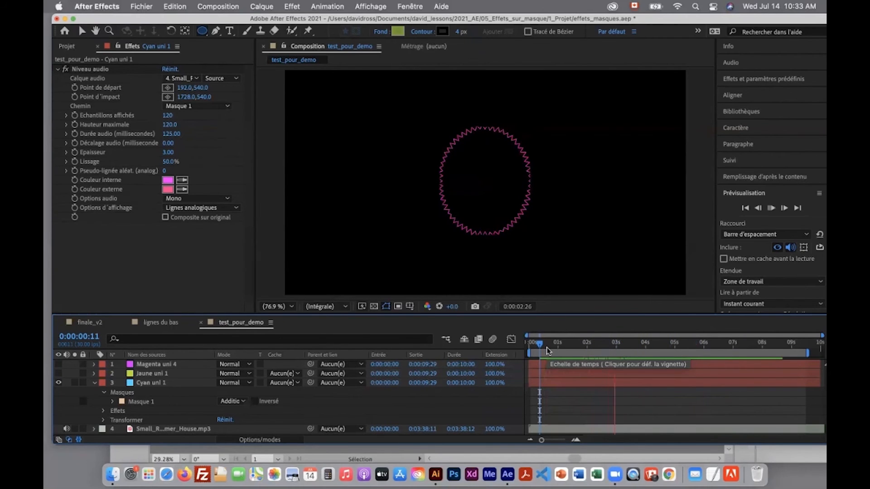
{"action": "key", "text": "space"}
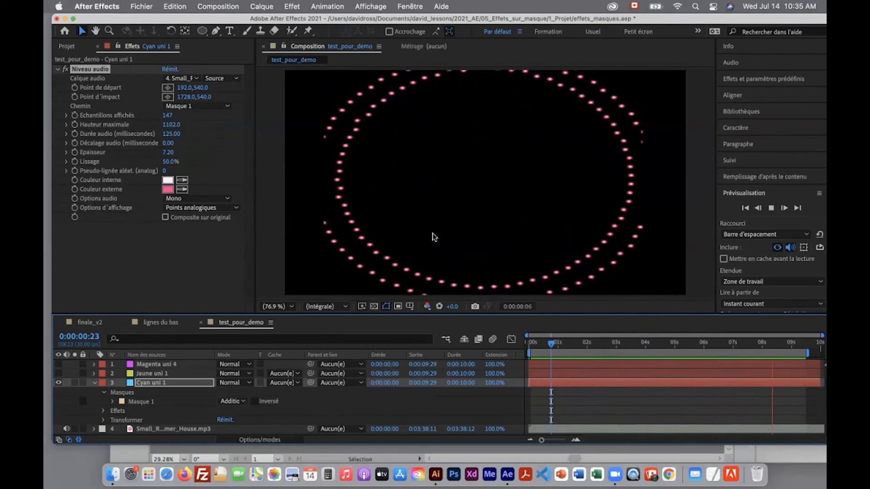
{"action": "left_click_drag", "start_coordinate": [572, 347], "coordinate": [626, 371]}
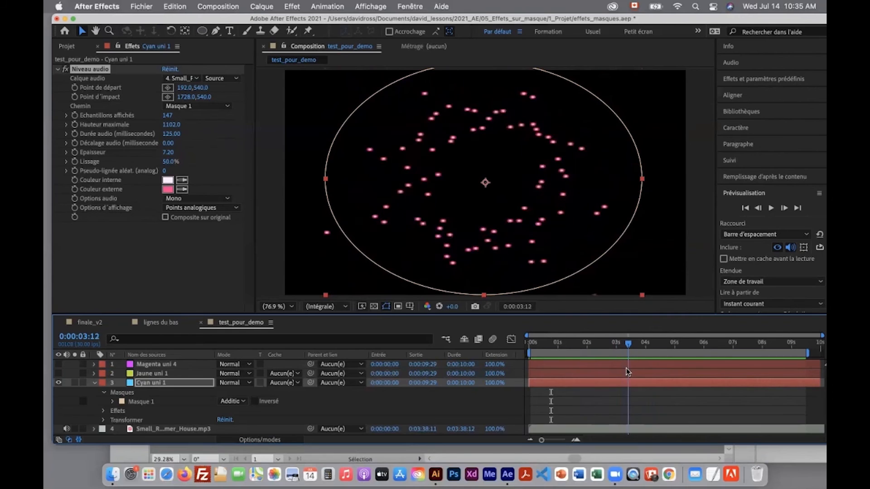
Collapse the Cyan uni 1 layer's properties, hide the layer and deselect it
{"action": "left_click", "coordinate": [94, 382]}
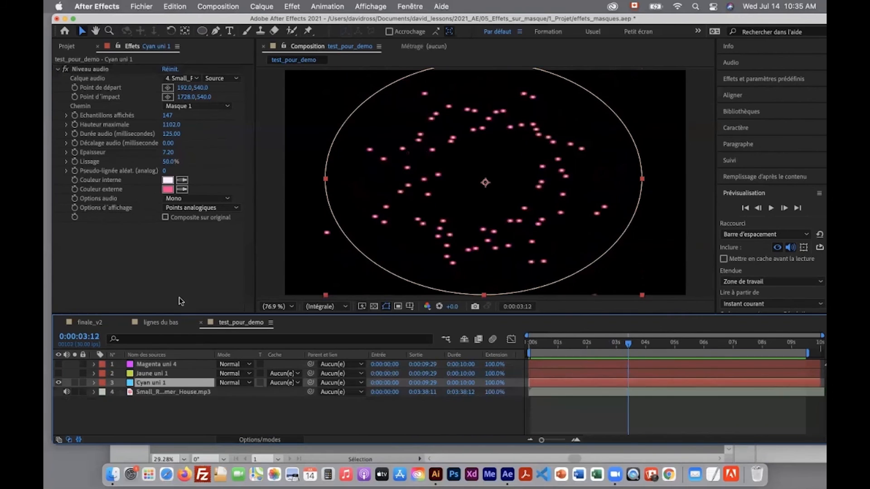
{"action": "left_click", "coordinate": [59, 72]}
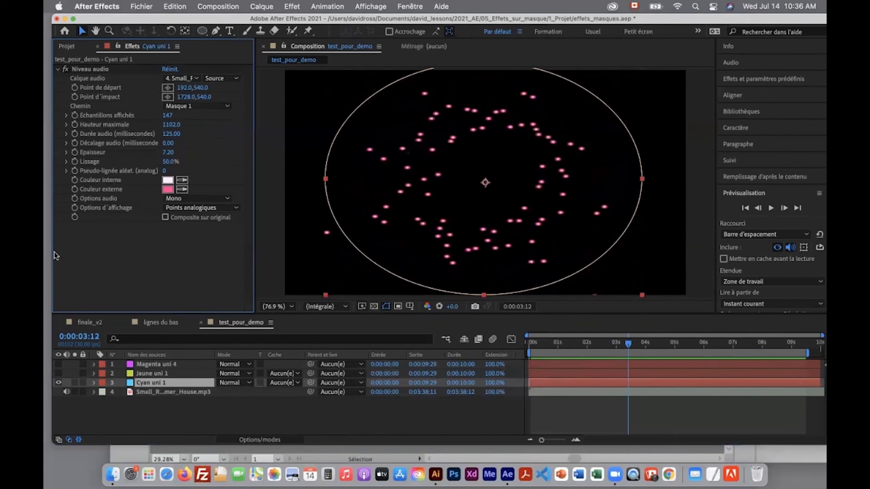
{"action": "left_click", "coordinate": [58, 383]}
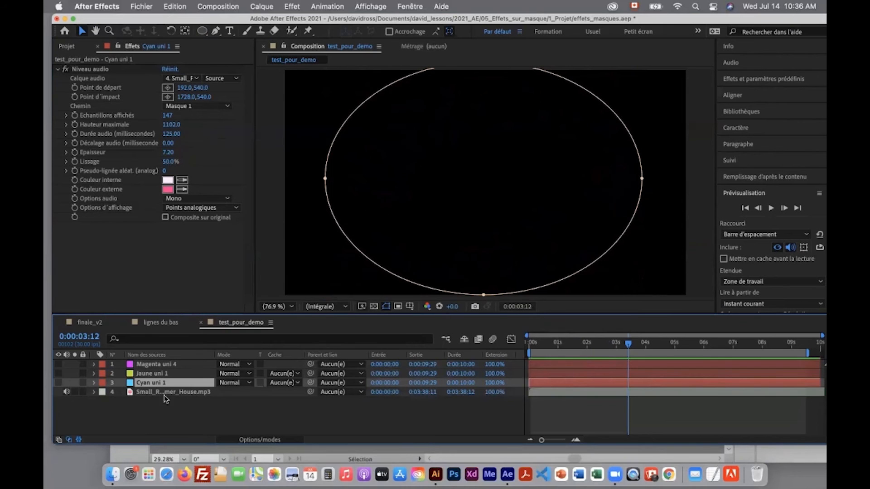
{"action": "left_click", "coordinate": [162, 420]}
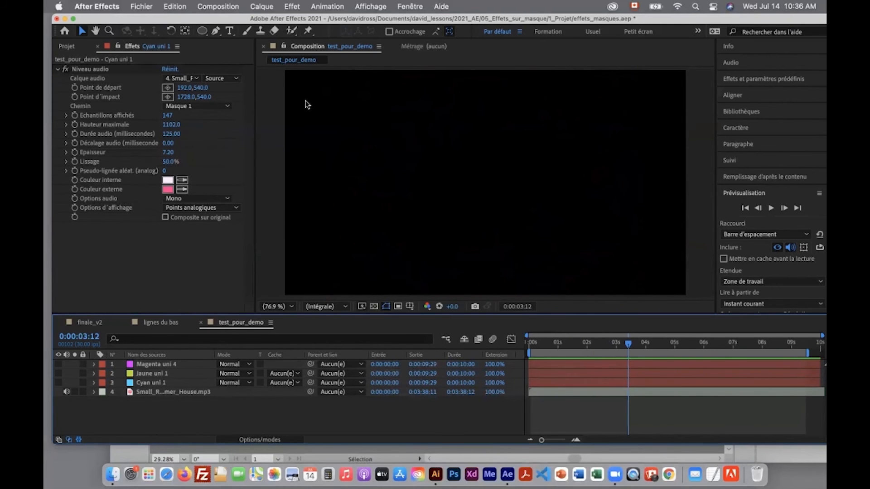
Create a new full-frame orange solid above the other layers in test_pour_demo
{"action": "left_click", "coordinate": [261, 6]}
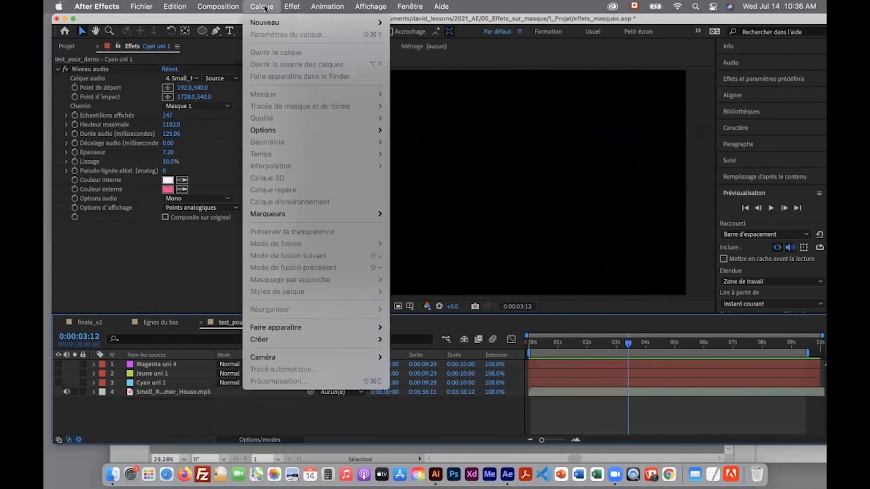
{"action": "mouse_move", "coordinate": [271, 22]}
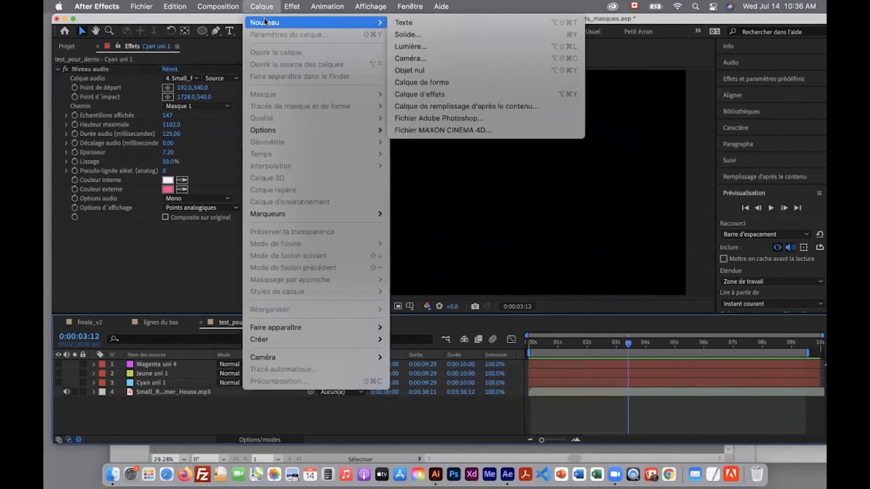
{"action": "left_click", "coordinate": [430, 34]}
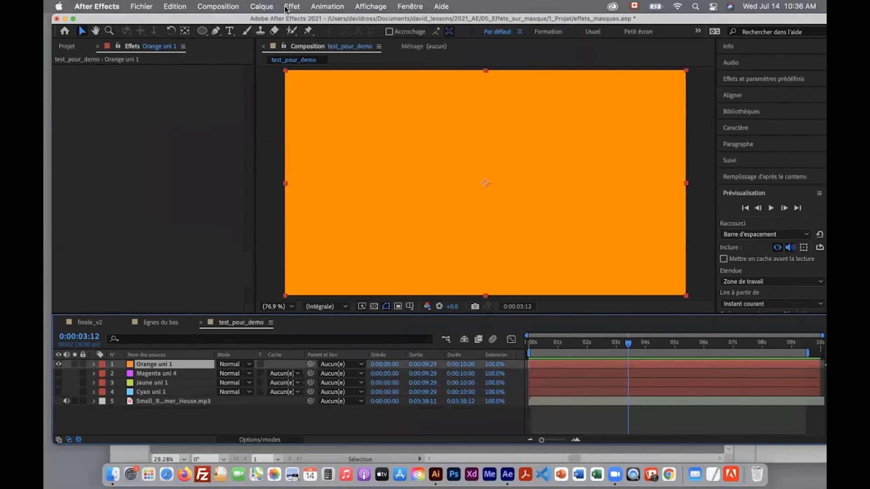
Apply the Ondes radio effect from the Générer category to the Orange uni 1 layer
{"action": "left_click", "coordinate": [291, 6]}
{"action": "mouse_move", "coordinate": [312, 250]}
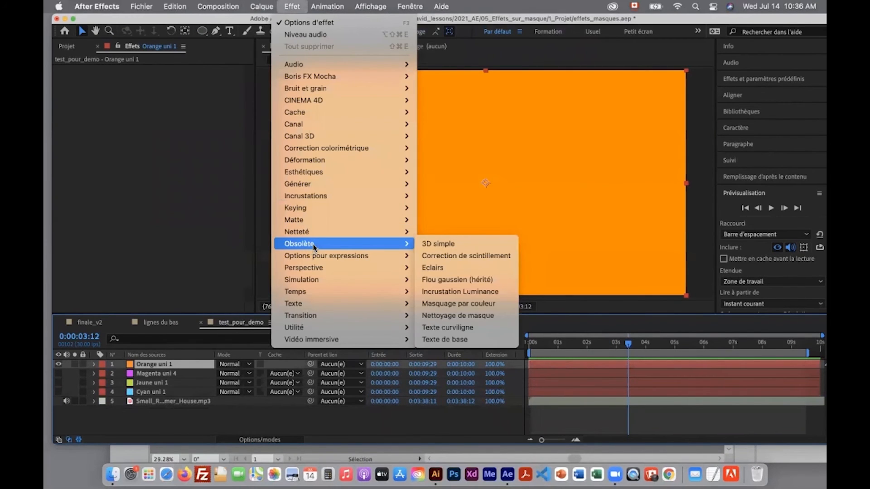
{"action": "mouse_move", "coordinate": [348, 186]}
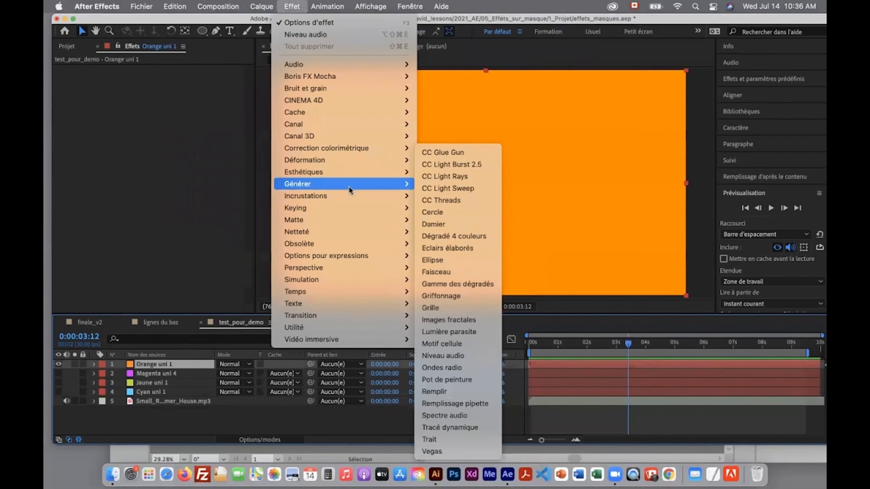
{"action": "left_click", "coordinate": [419, 370]}
Scrub and play the composition to examine how the default Ondes radio circles expand from the center
{"action": "left_click_drag", "start_coordinate": [626, 345], "coordinate": [646, 355]}
{"action": "left_click_drag", "start_coordinate": [718, 362], "coordinate": [538, 351]}
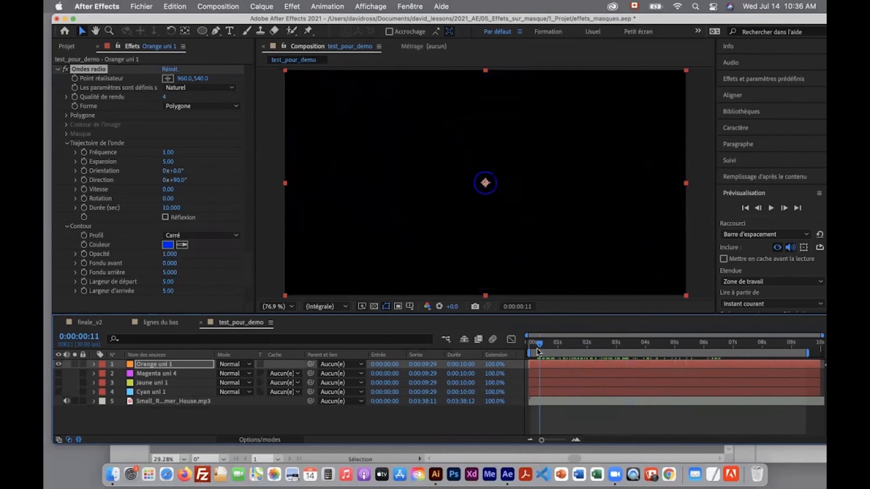
{"action": "key", "text": "space"}
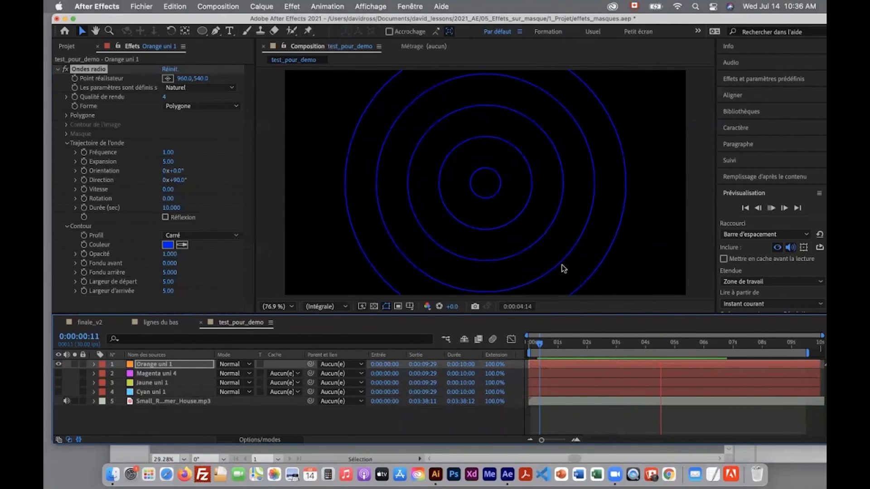
{"action": "key", "text": "space"}
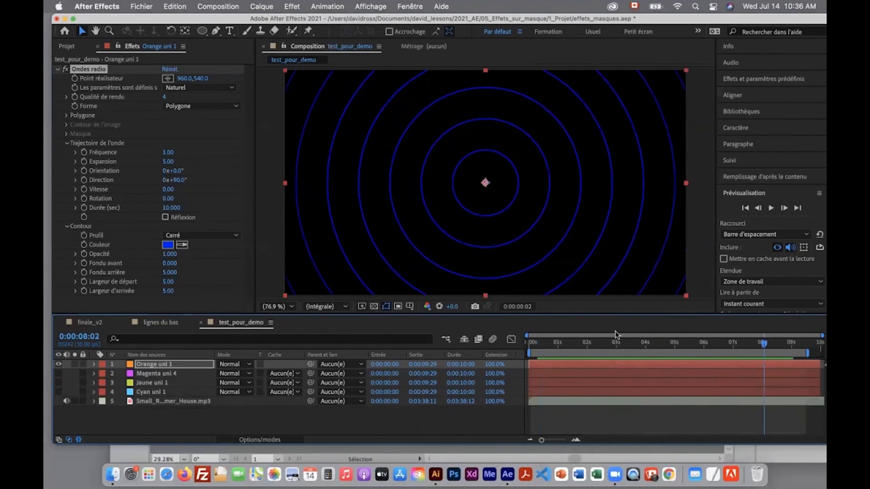
{"action": "left_click_drag", "start_coordinate": [594, 345], "coordinate": [630, 342]}
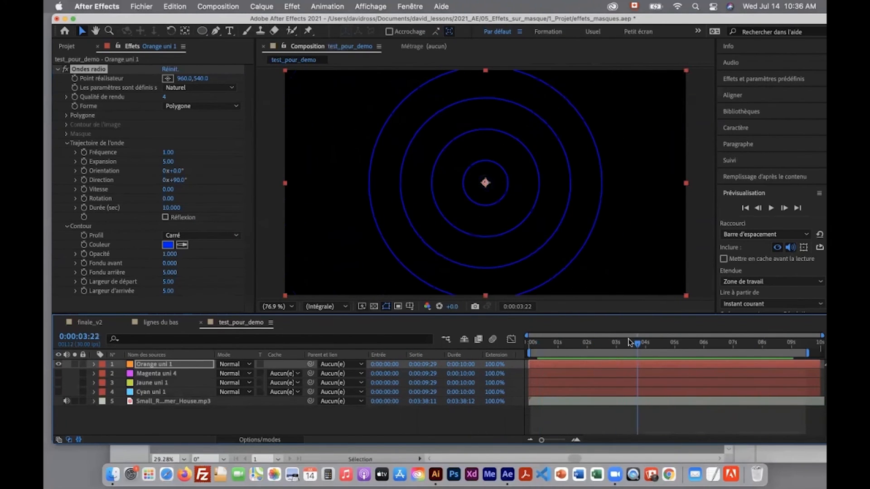
Restyle the Ondes radio waves with Fréquence 6.80, Expansion 6.00, Profil Triangle, a light green Couleur, Fondu arrière 9.100 and Largeur de départ 8.70
{"action": "mouse_move", "coordinate": [184, 79]}
{"action": "left_mouse_down"}
{"action": "mouse_move", "coordinate": [206, 78]}
{"action": "mouse_move", "coordinate": [184, 79]}
{"action": "left_mouse_up"}
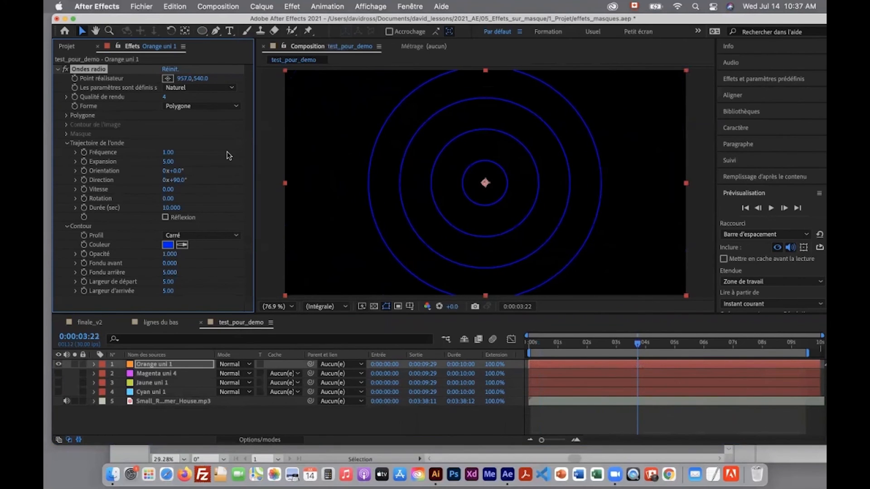
{"action": "mouse_move", "coordinate": [177, 151]}
{"action": "left_mouse_down"}
{"action": "mouse_move", "coordinate": [195, 164]}
{"action": "mouse_move", "coordinate": [173, 162]}
{"action": "left_mouse_up"}
{"action": "left_click", "coordinate": [168, 244]}
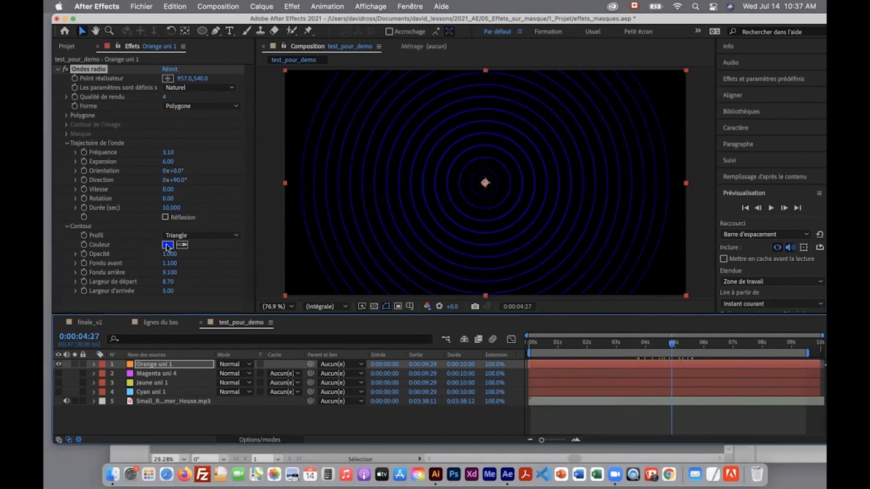
{"action": "left_click", "coordinate": [243, 281]}
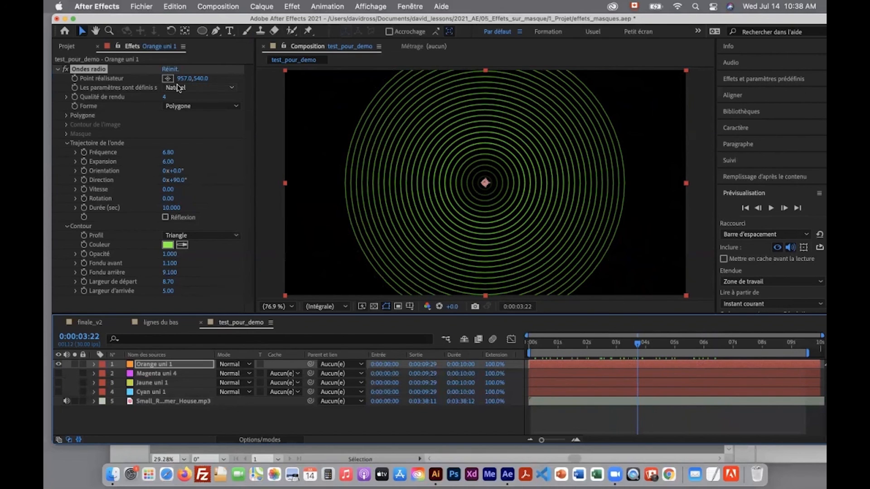
Check the available Forme choices and draw a large five-pointed star mask centered on the Orange uni 1 layer
{"action": "left_click", "coordinate": [193, 107]}
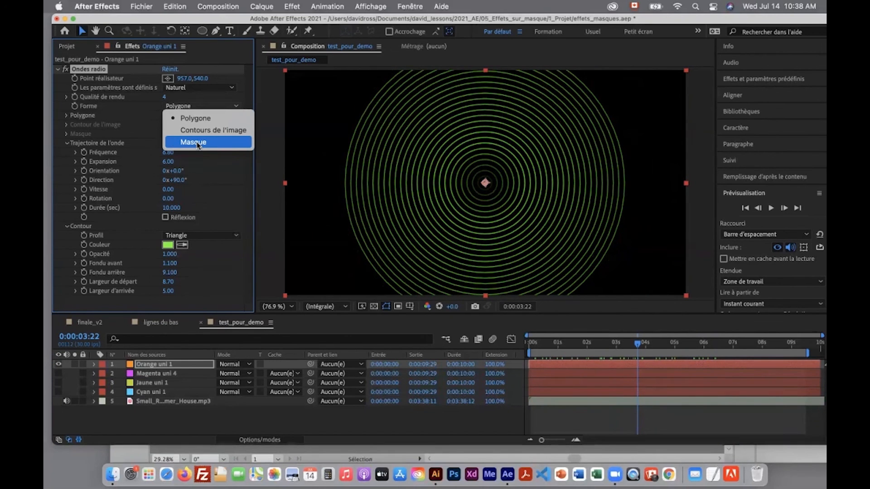
{"action": "key", "text": "Escape"}
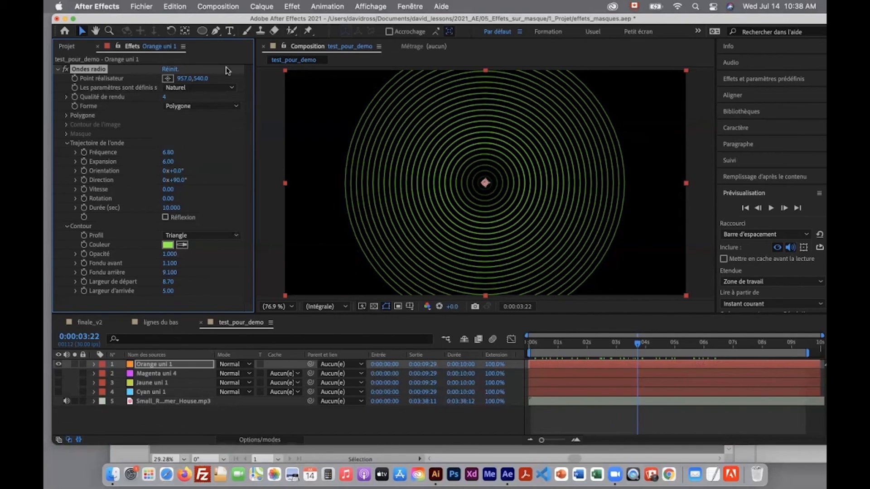
{"action": "left_click", "coordinate": [202, 31]}
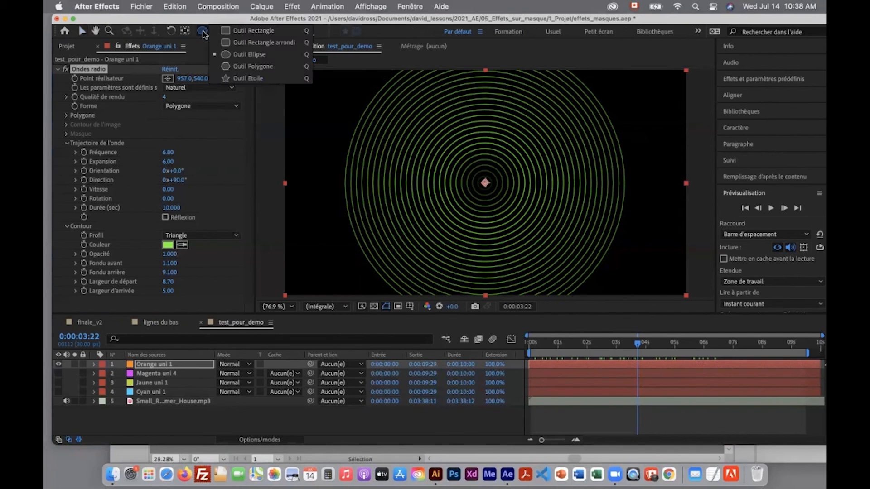
{"action": "left_click", "coordinate": [235, 78]}
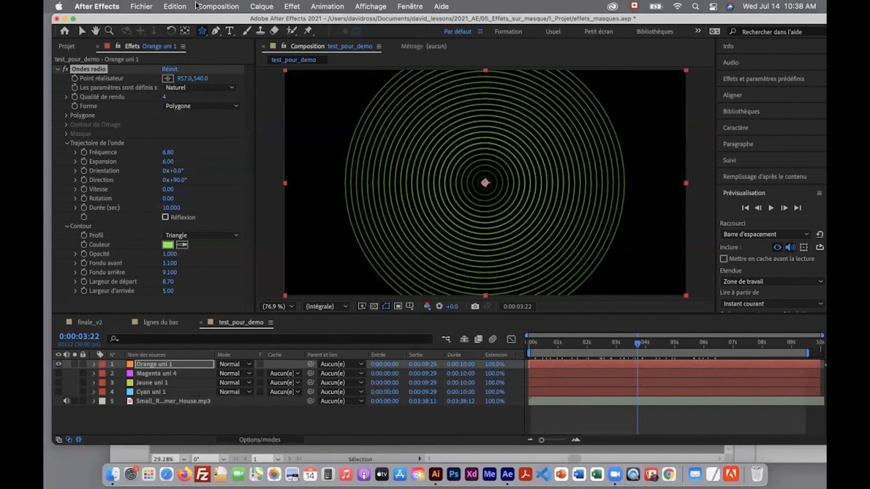
{"action": "left_click", "coordinate": [202, 31]}
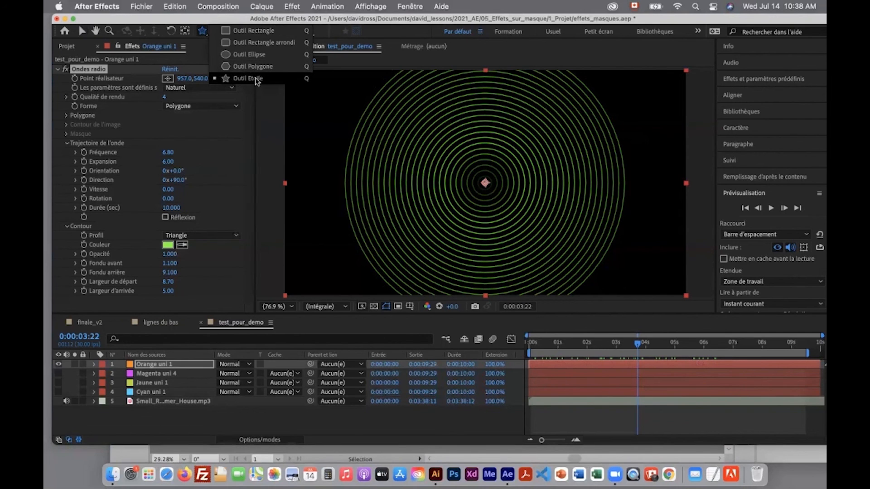
{"action": "left_click", "coordinate": [255, 80]}
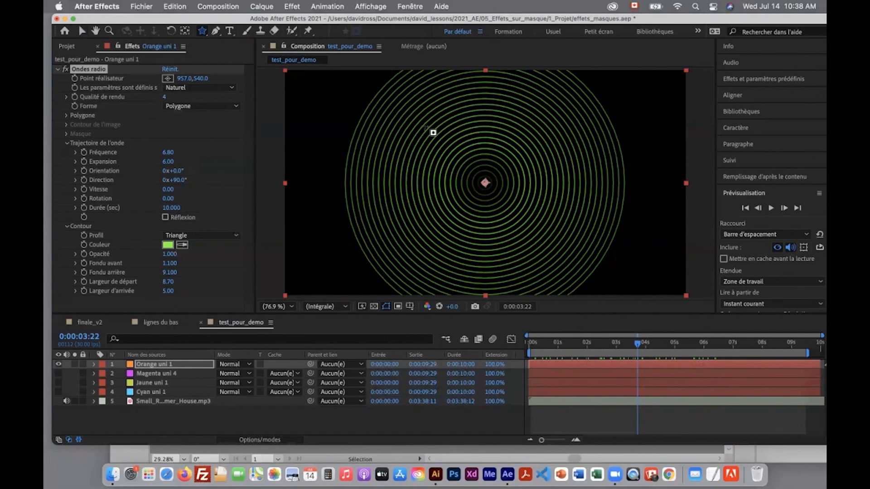
{"action": "mouse_move", "coordinate": [434, 130]}
{"action": "left_mouse_down"}
{"action": "mouse_move", "coordinate": [322, 119]}
{"action": "mouse_move", "coordinate": [331, 95]}
{"action": "mouse_move", "coordinate": [314, 91]}
{"action": "left_mouse_up"}
{"action": "key", "text": "v"}
{"action": "mouse_move", "coordinate": [381, 148]}
{"action": "left_mouse_down"}
{"action": "mouse_move", "coordinate": [427, 169]}
{"action": "mouse_move", "coordinate": [434, 213]}
{"action": "left_mouse_up"}
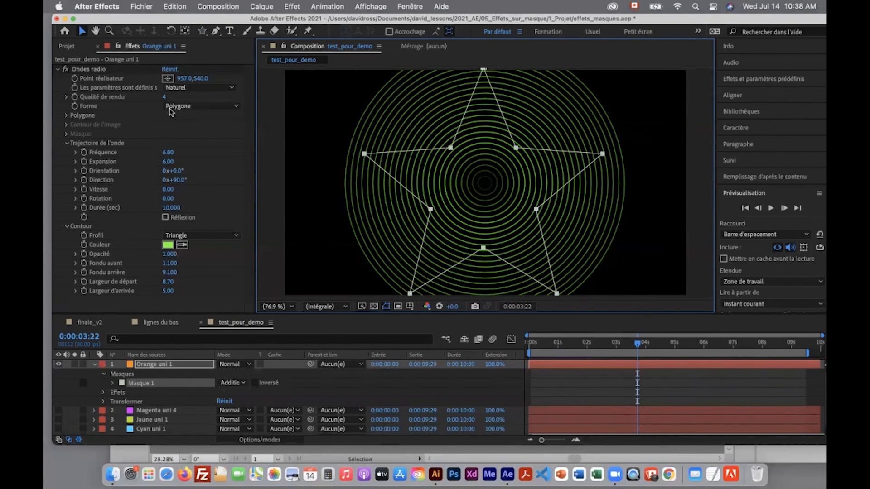
Make Ondes radio emit the star shape by setting Forme to Masque and choosing Masque 1 as its mask
{"action": "left_click", "coordinate": [195, 106]}
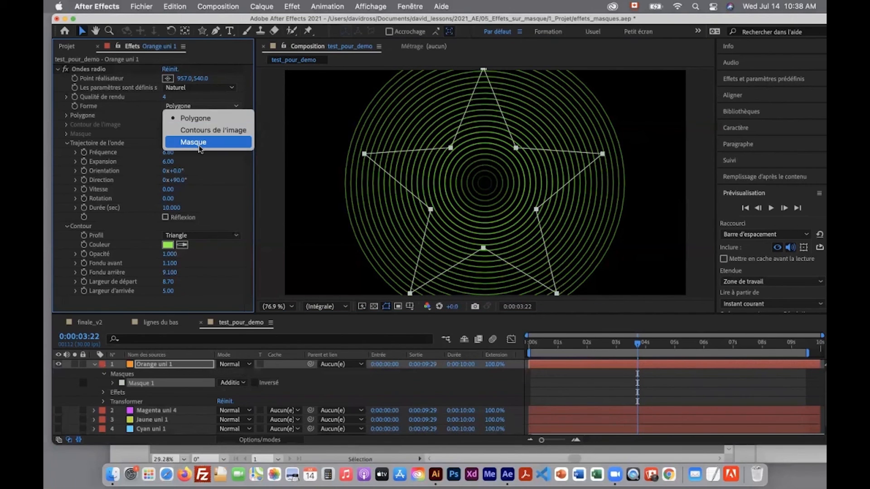
{"action": "left_click", "coordinate": [194, 142]}
{"action": "left_click", "coordinate": [196, 143]}
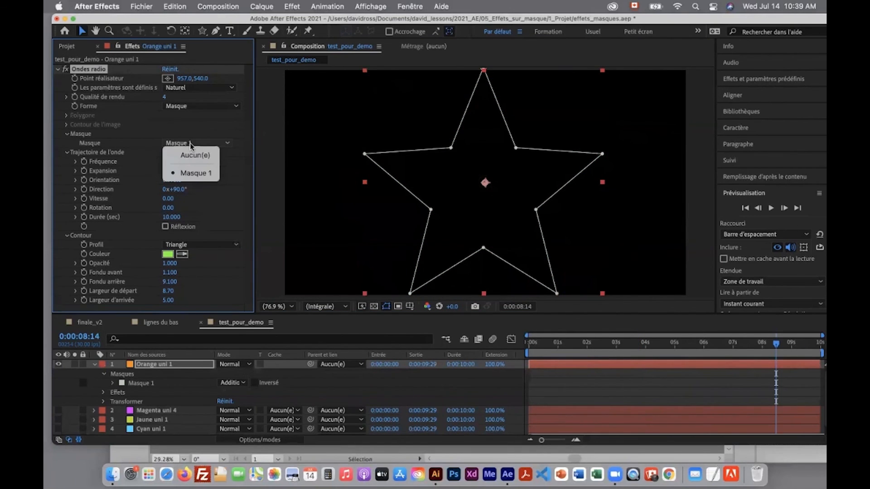
{"action": "left_click", "coordinate": [196, 173]}
Scrub back toward the composition's start and preview the star-shaped Ondes radio waves
{"action": "left_click", "coordinate": [747, 345]}
{"action": "left_click_drag", "start_coordinate": [723, 343], "coordinate": [550, 347]}
{"action": "key", "text": "space"}
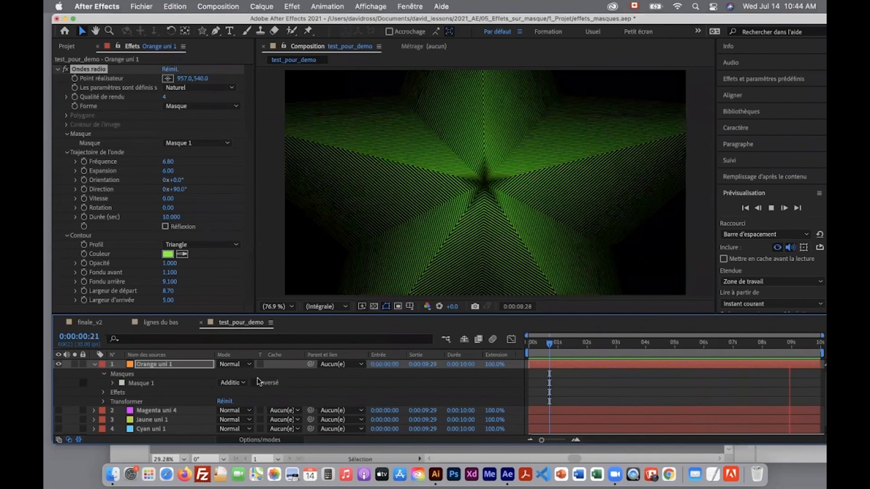
Toggle the solids' visibility to compare their effects, leaving Jaune uni 1 and Orange uni 1 shown, and return to the composition's start
{"action": "left_click", "coordinate": [58, 364]}
{"action": "left_click", "coordinate": [58, 411]}
{"action": "left_click_drag", "start_coordinate": [545, 345], "coordinate": [620, 356]}
{"action": "left_click", "coordinate": [58, 411]}
{"action": "left_click", "coordinate": [59, 419]}
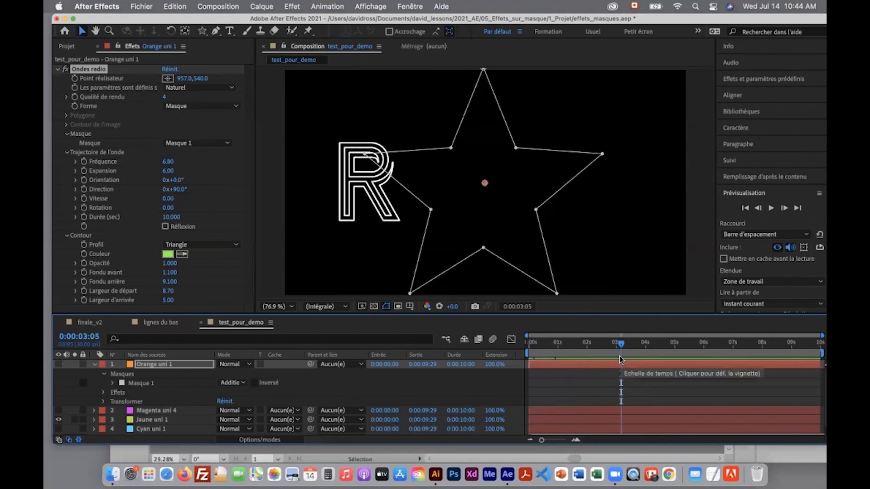
{"action": "key", "text": "Home"}
{"action": "left_click", "coordinate": [59, 364]}
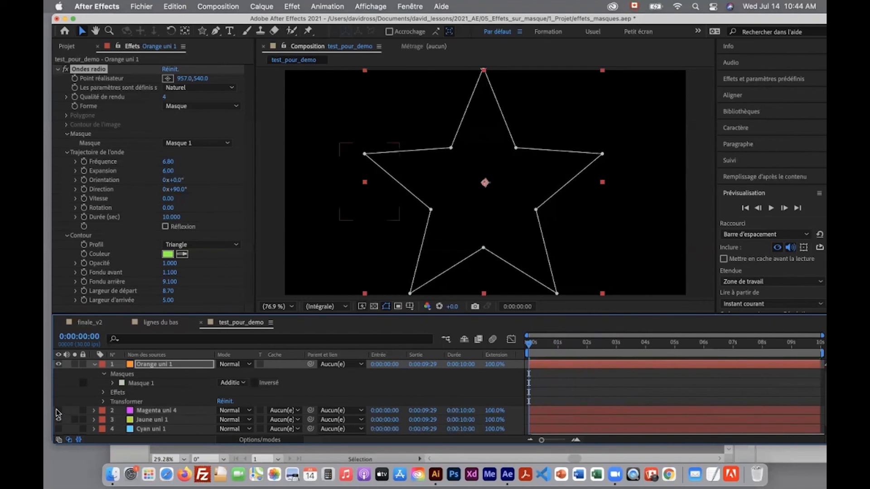